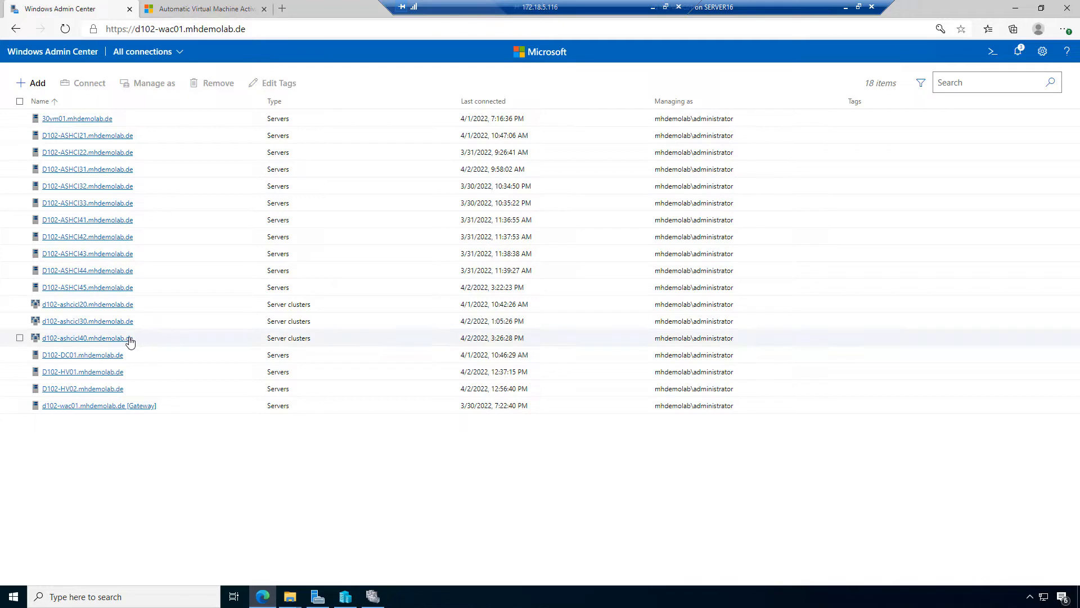
Connect to the d102-ashcicl40.mhdemolab.de cluster and view its server inventory
left_click(100, 340)
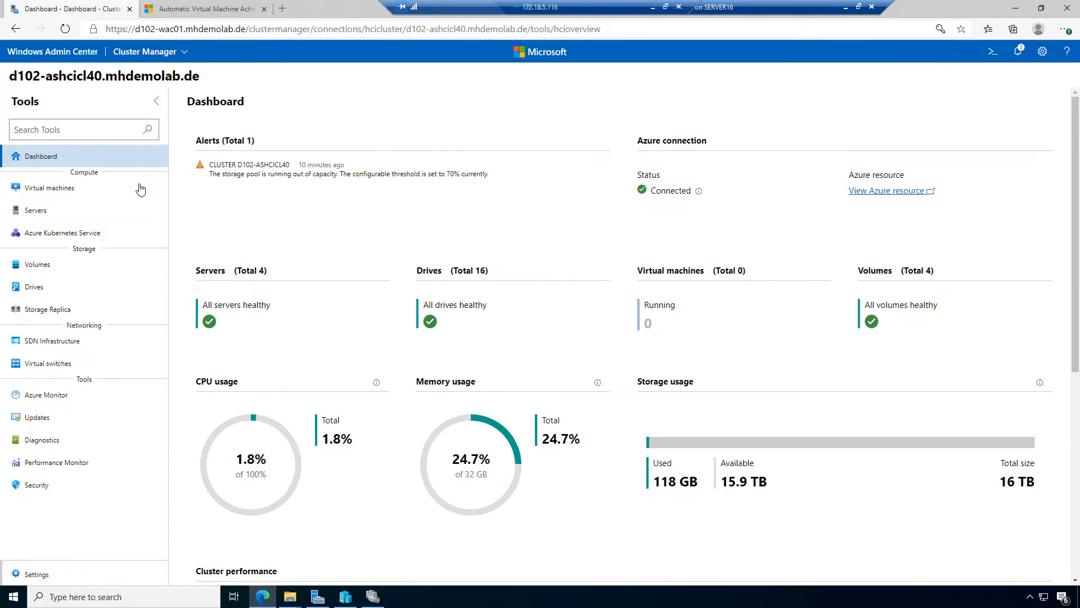
left_click(23, 213)
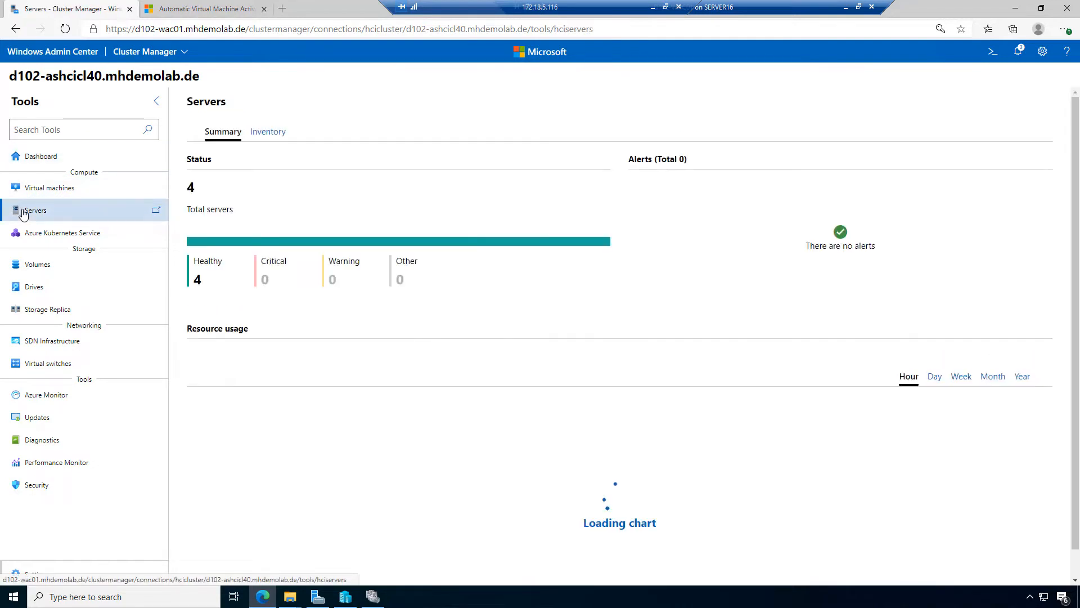
left_click(262, 135)
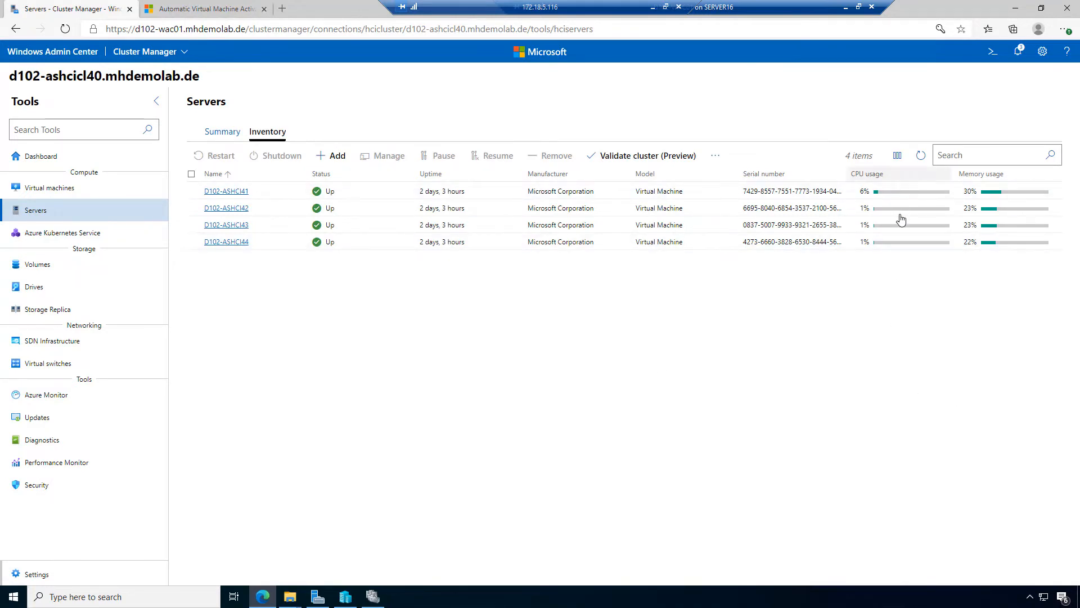
Examine the cluster's drive inventory and the storage pool's capacity summary
left_click(37, 296)
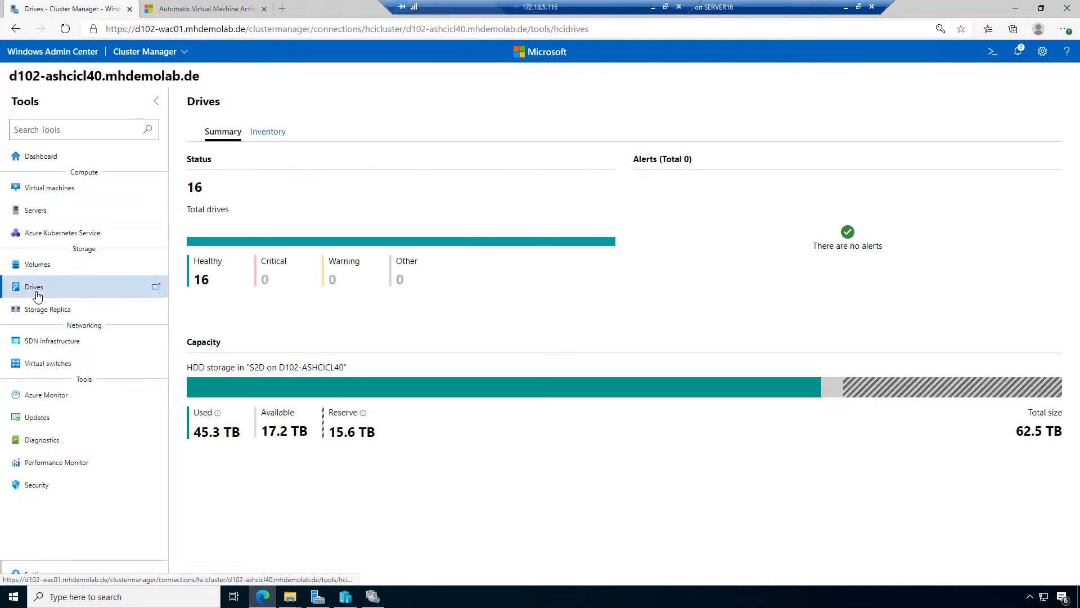
left_click(266, 133)
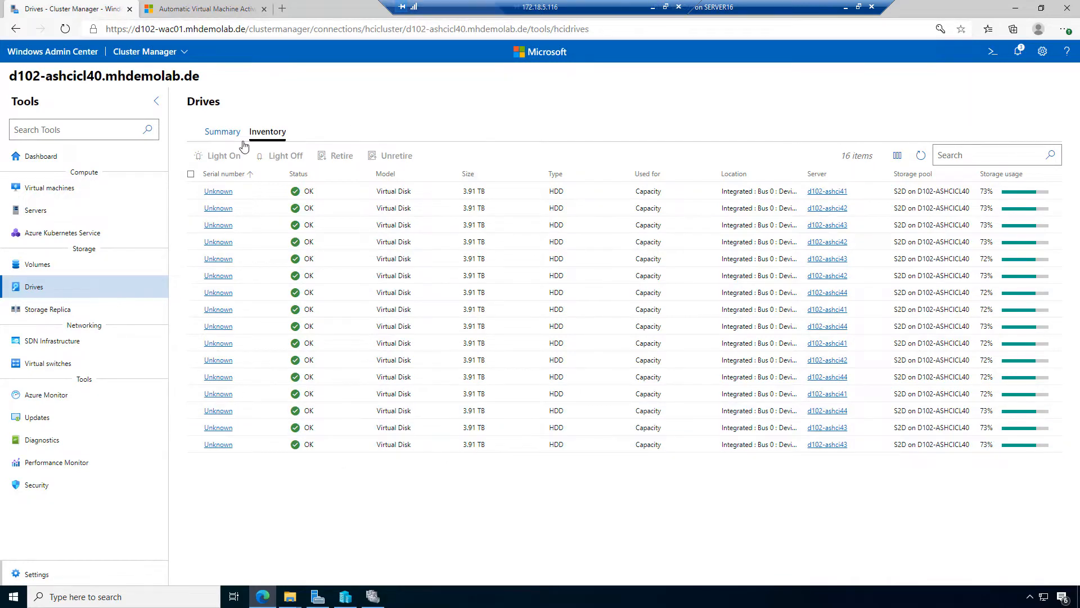
left_click(223, 132)
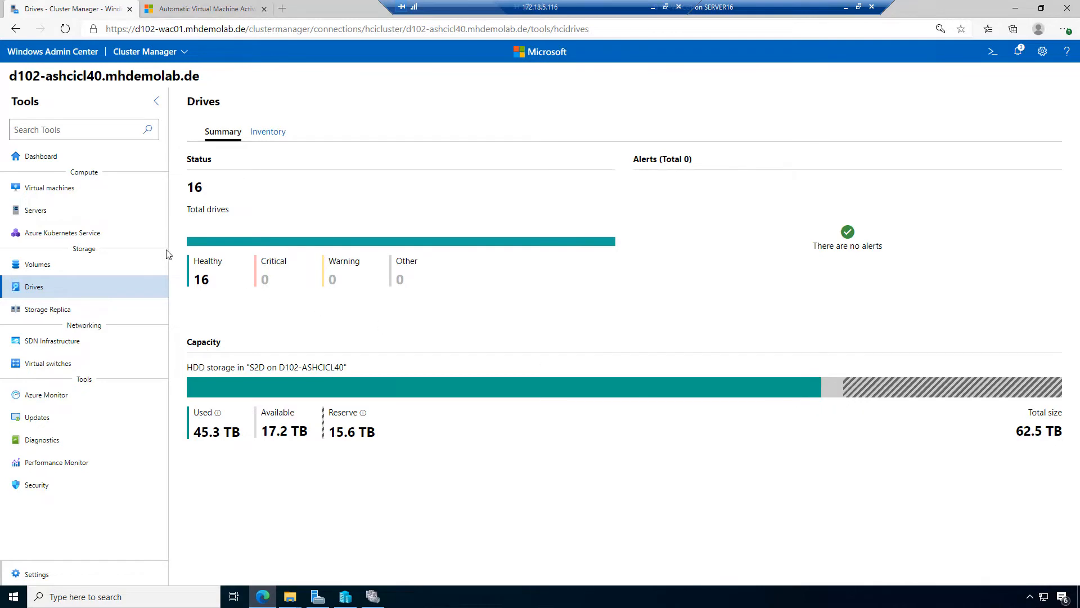
Create the three-way mirror volume Volume04 on the cluster with a size of 4 TB
left_click(83, 271)
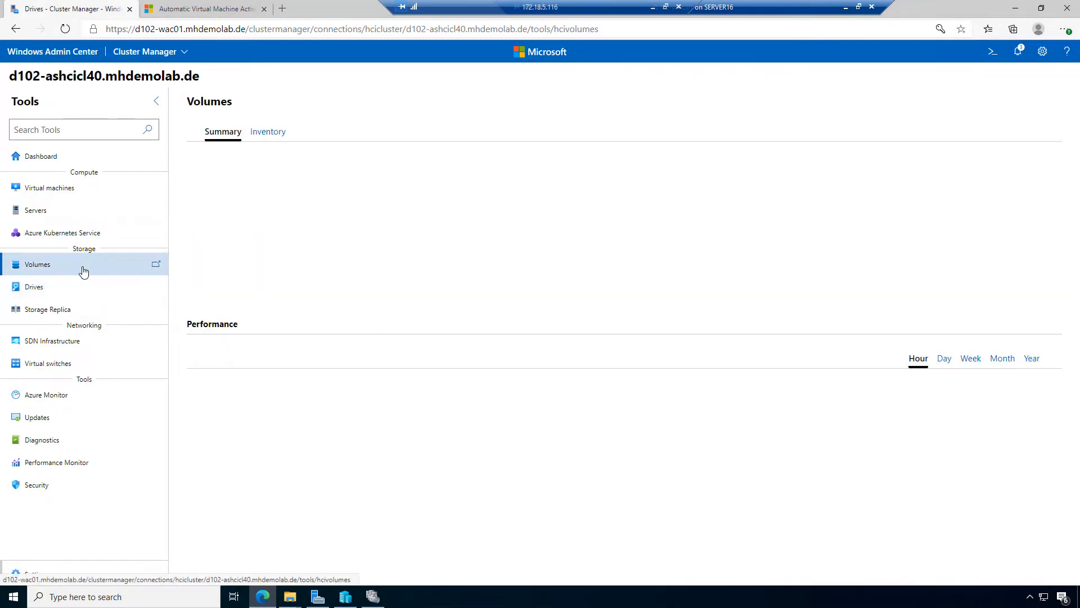
left_click(275, 136)
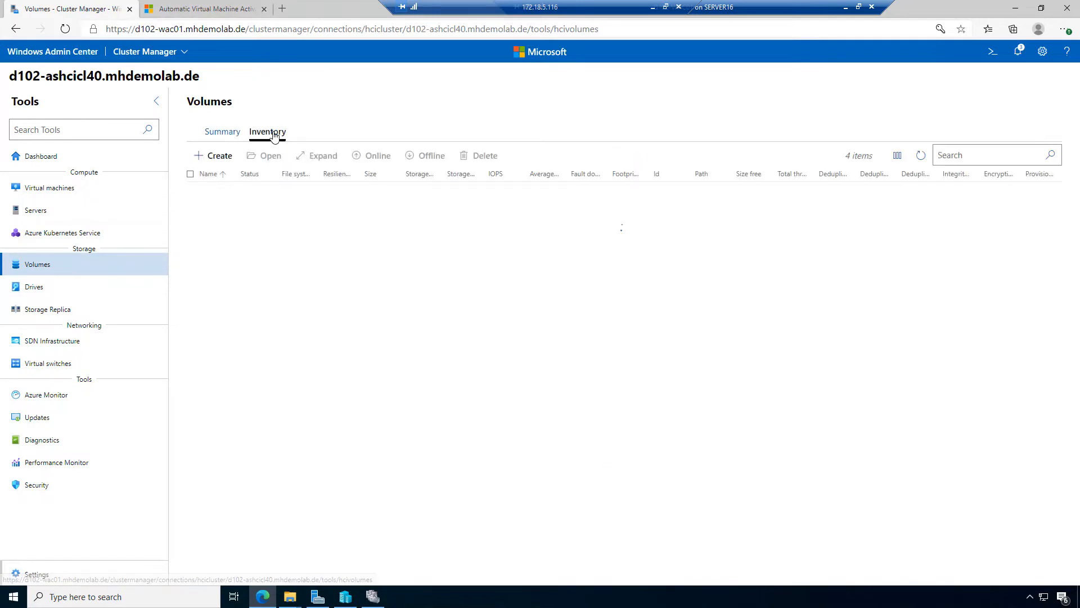
left_click(219, 162)
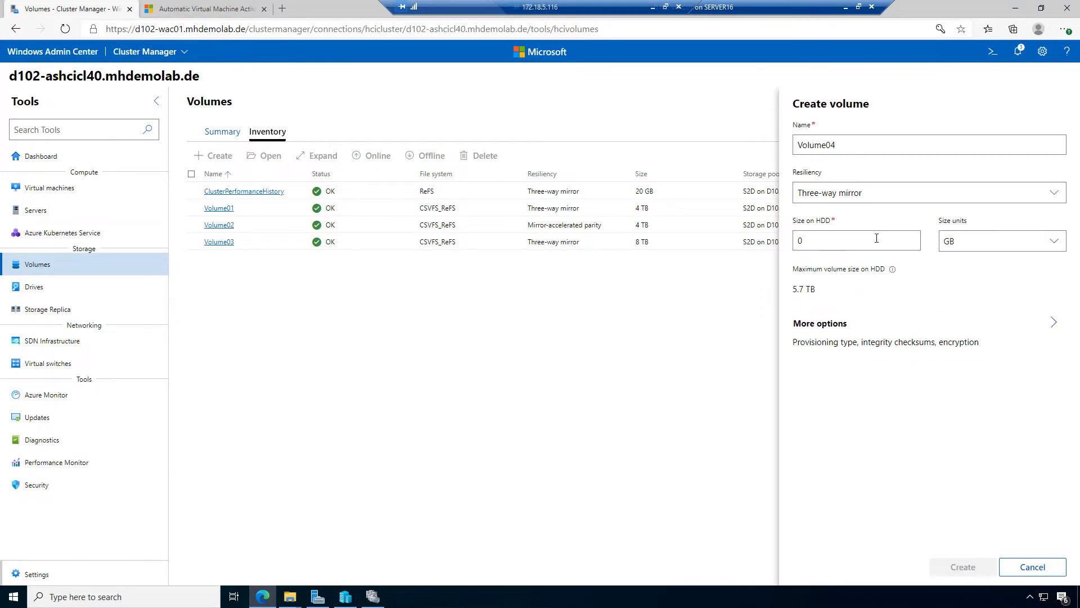
key("ctrl+a")
type("4")
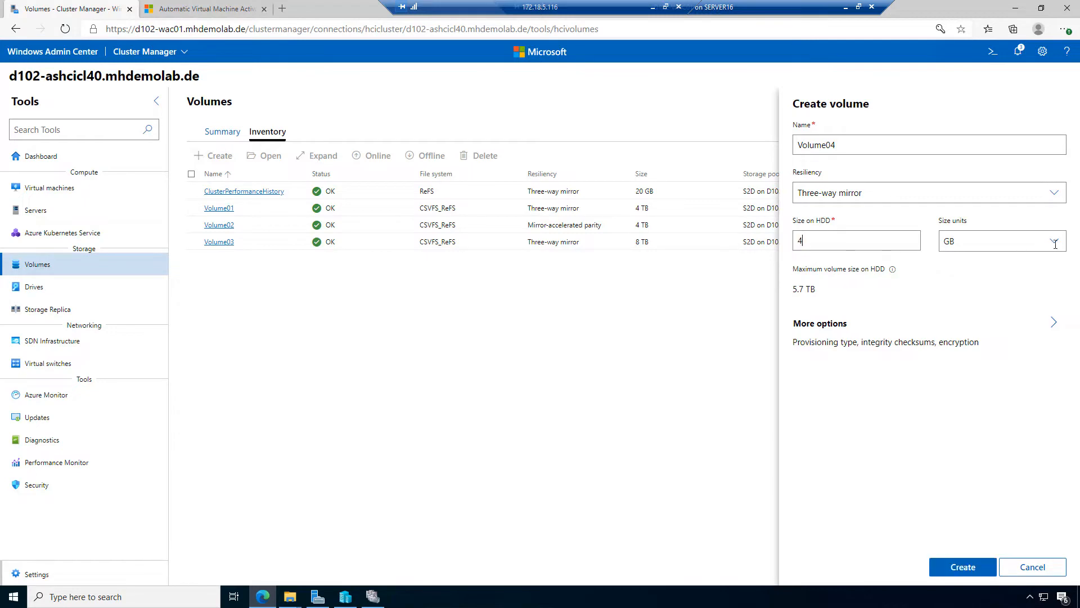
left_click(1045, 241)
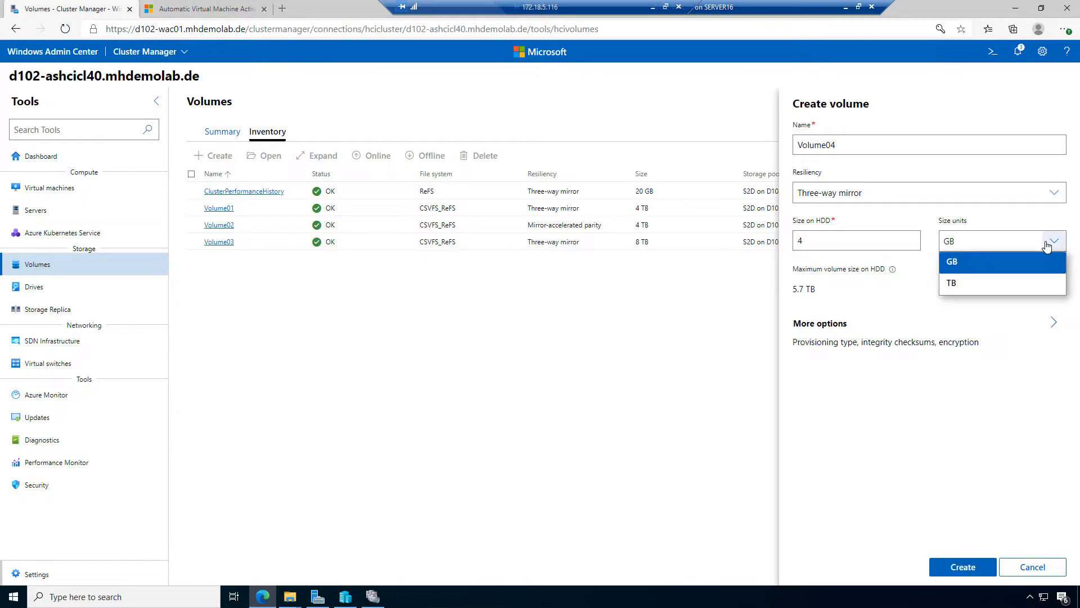
left_click(994, 282)
left_click(963, 567)
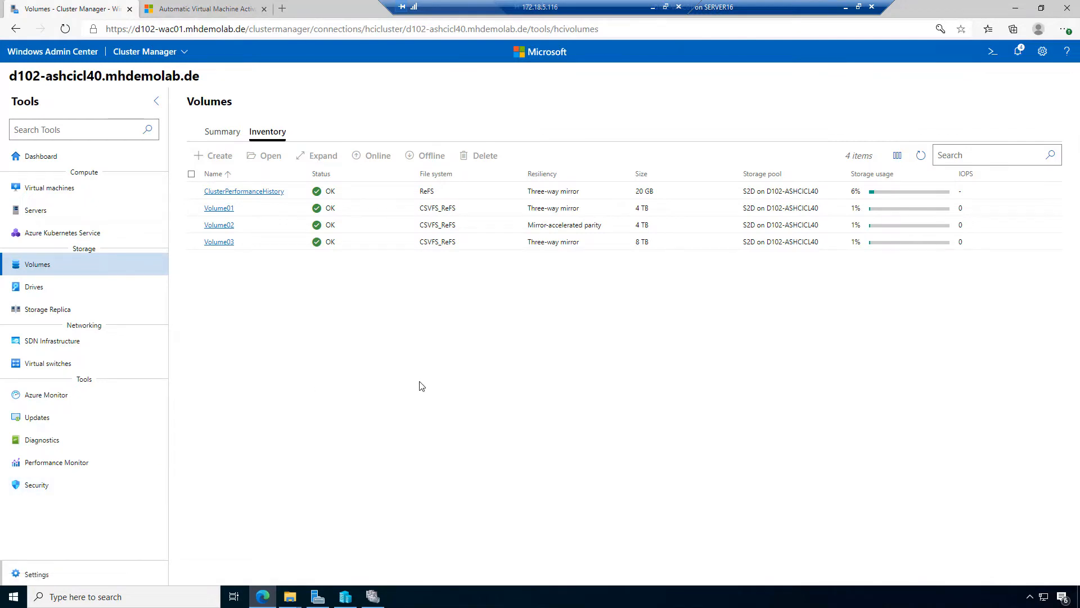
Check the notifications for the volume creation and refresh the volume inventory
left_click(927, 155)
left_click(1022, 55)
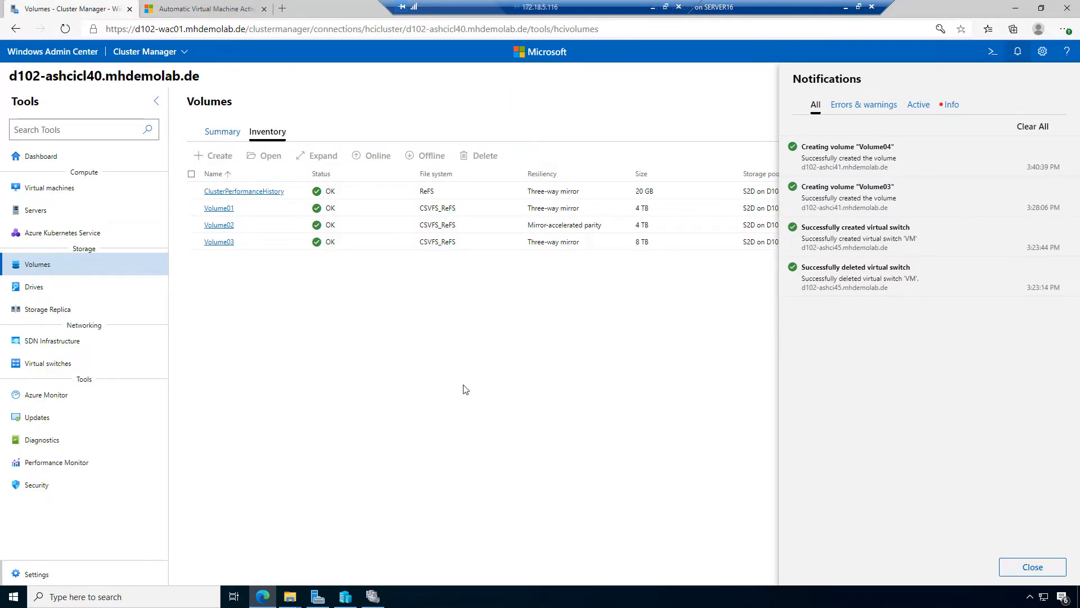
left_click(542, 369)
left_click(919, 159)
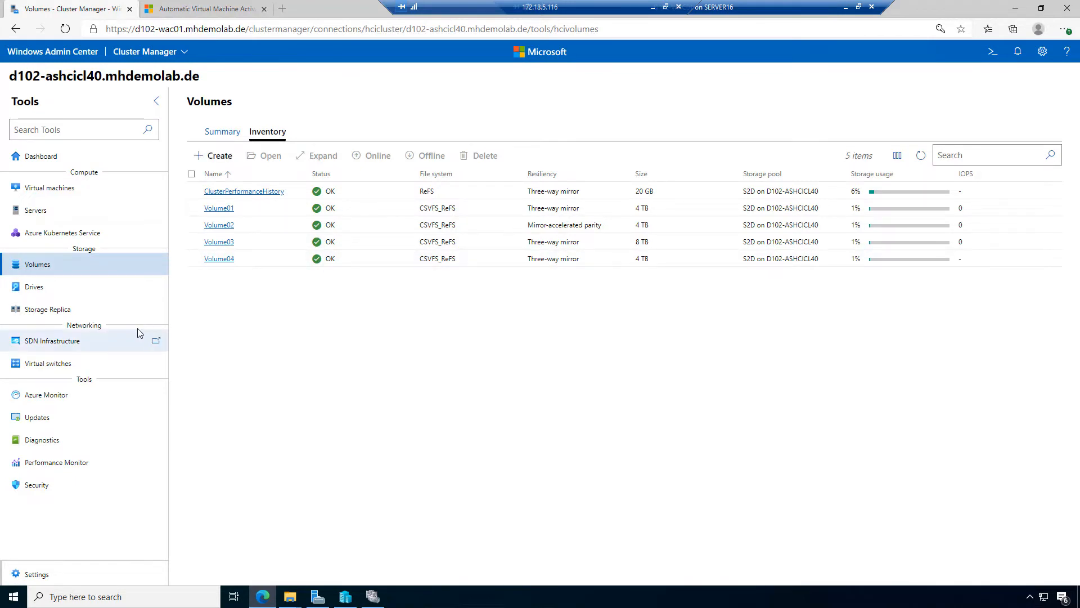
Review the storage pool's capacity and each drive's storage usage after creating Volume04
left_click(45, 296)
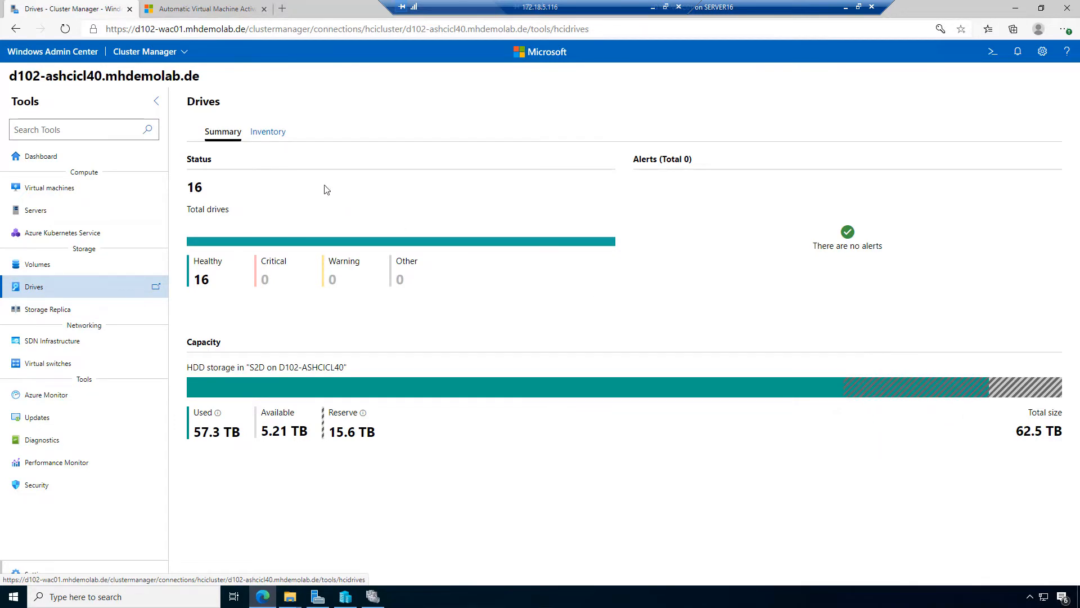
left_click(272, 135)
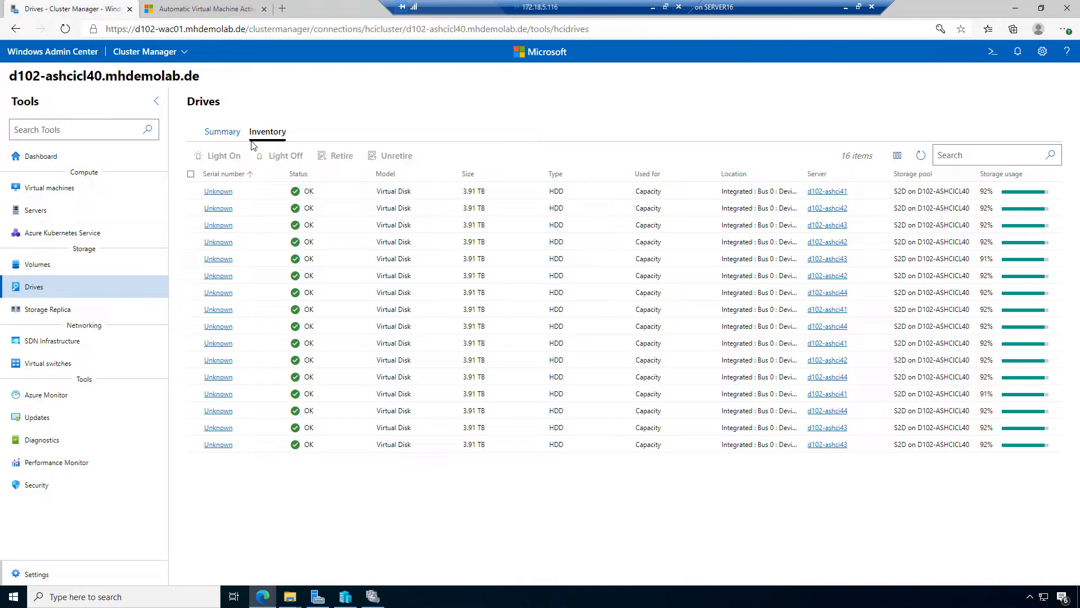
left_click(222, 132)
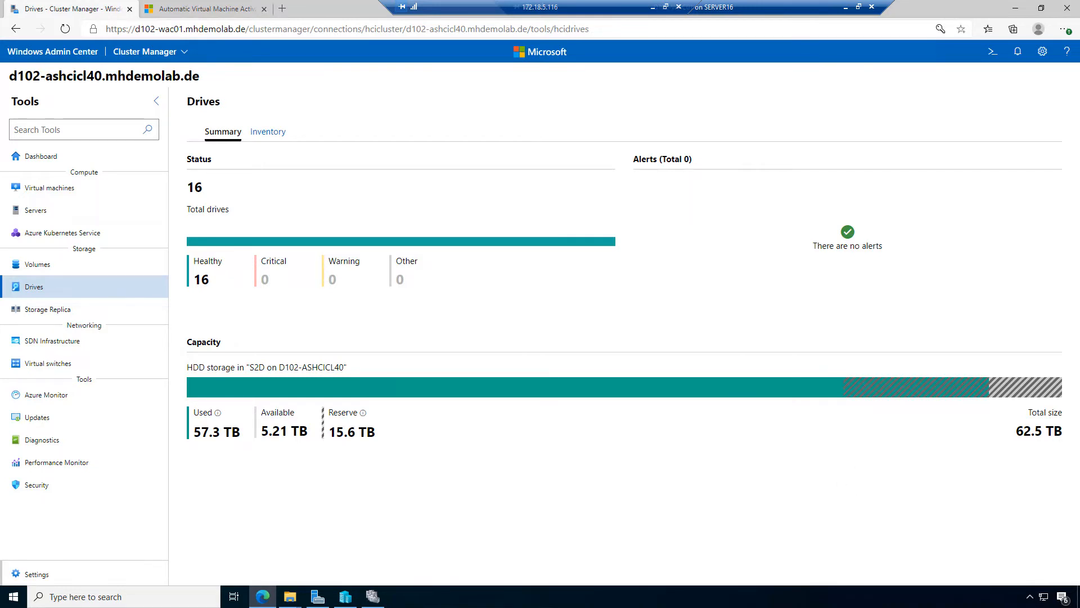
left_click(267, 139)
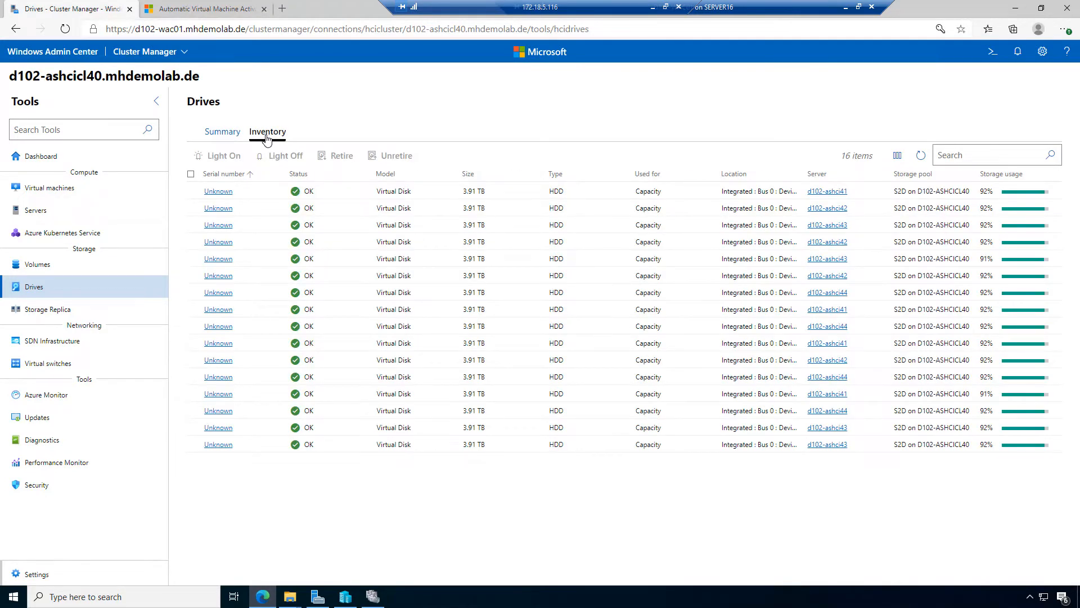
Review the cluster's server inventory and list its drives sorted by server
left_click(47, 213)
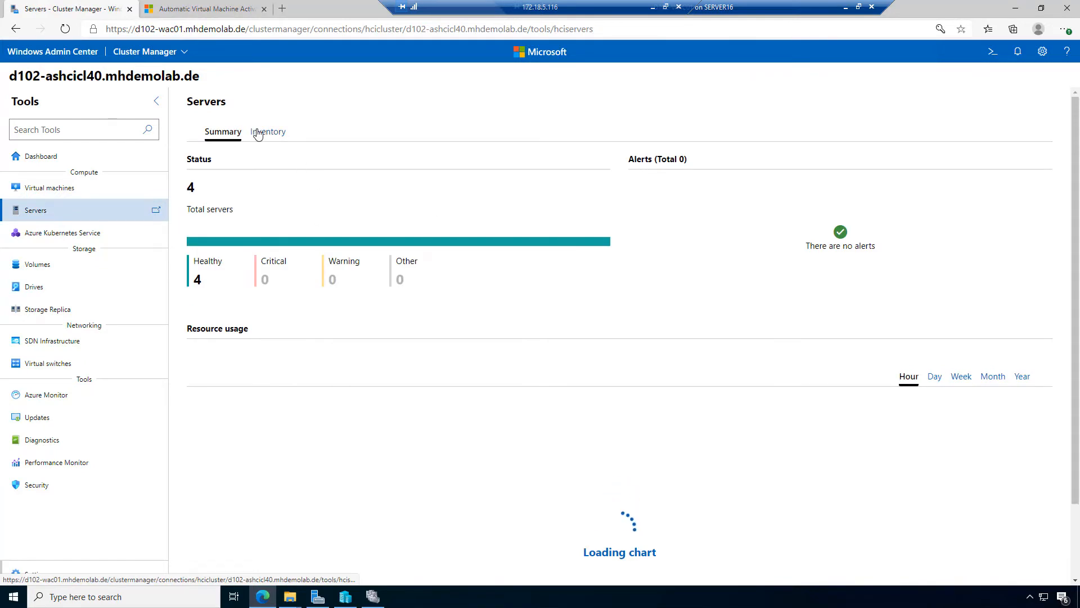
left_click(253, 133)
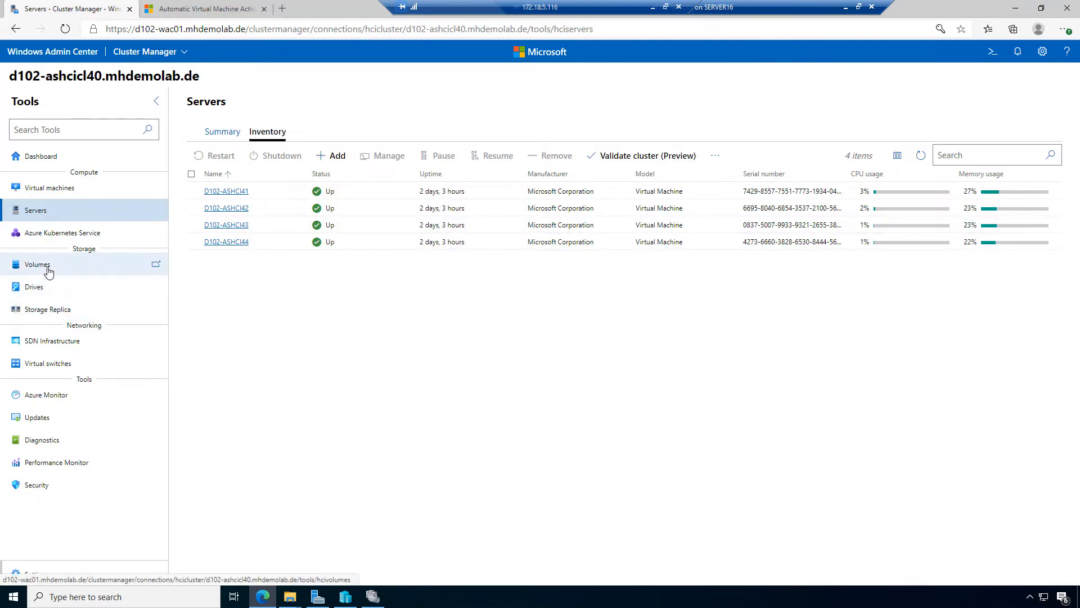
left_click(42, 286)
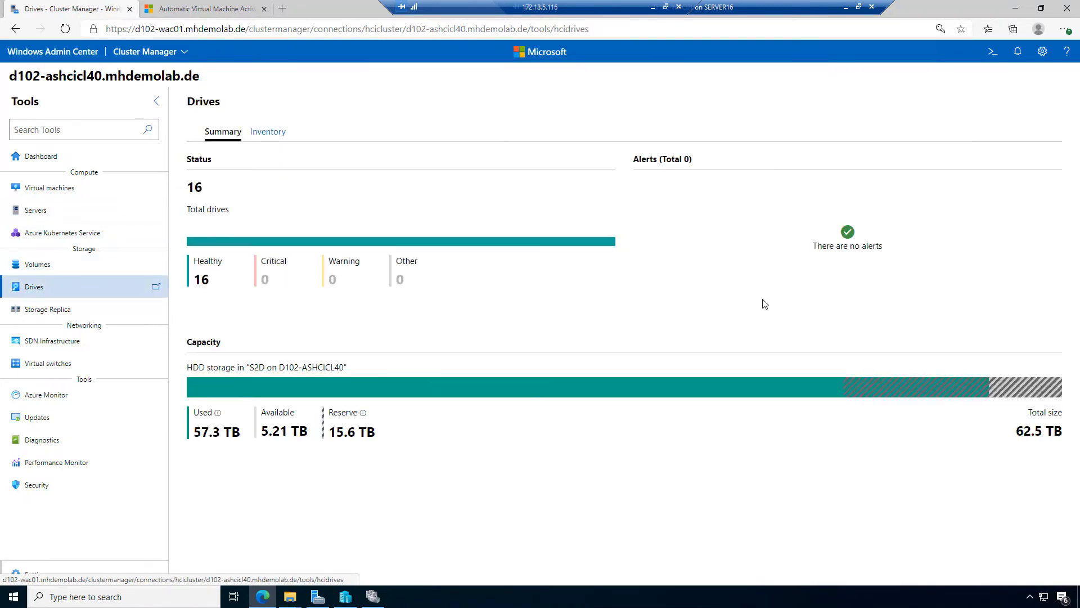
left_click(273, 133)
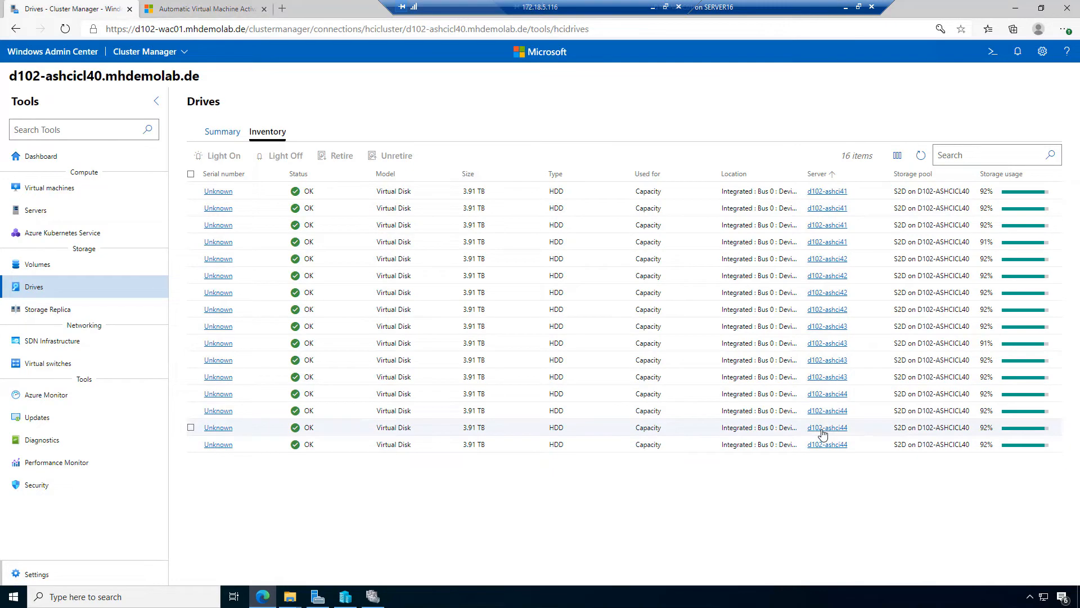
Switch to PowerShell ISE on the host, set $numberofHDDs to 2, and save and run the VHD script for D102-ASHCI41
left_click(846, 10)
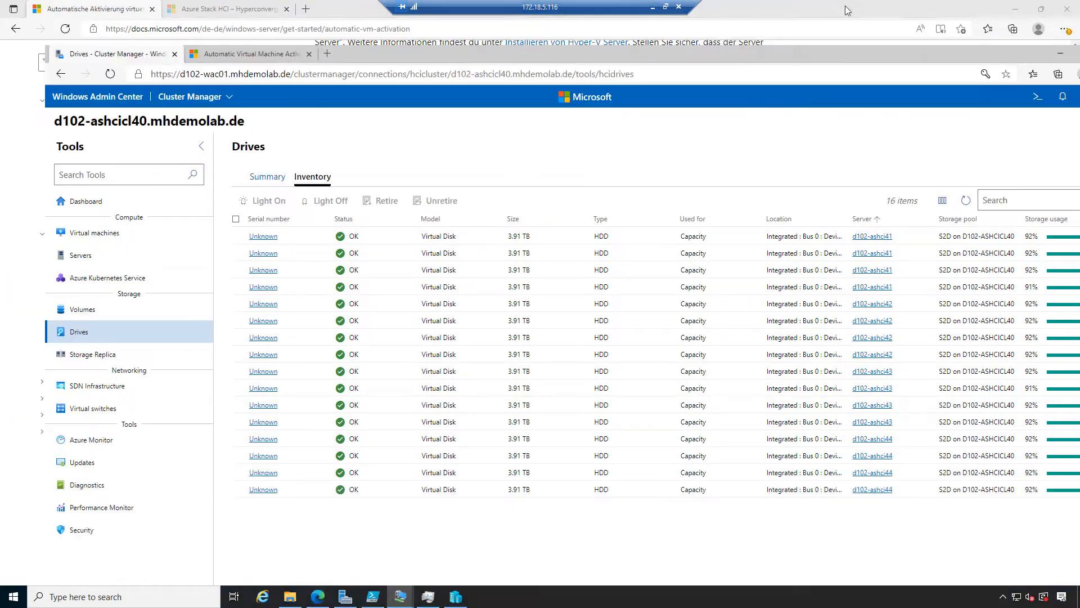
left_click(372, 597)
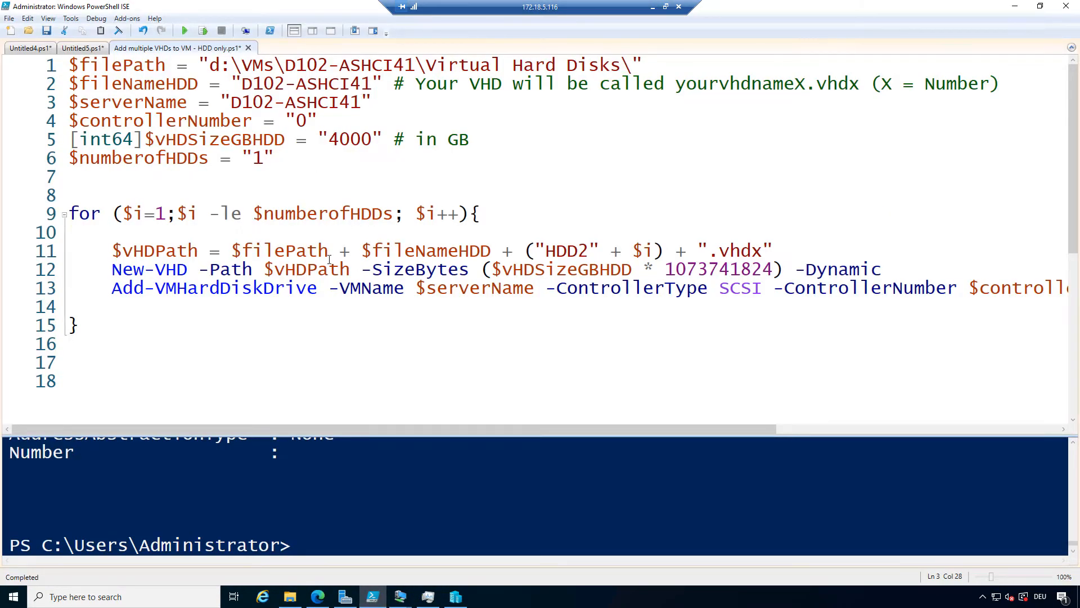
left_click(259, 160)
key("shift+Left")
type("2")
left_click_drag(331, 141, 373, 136)
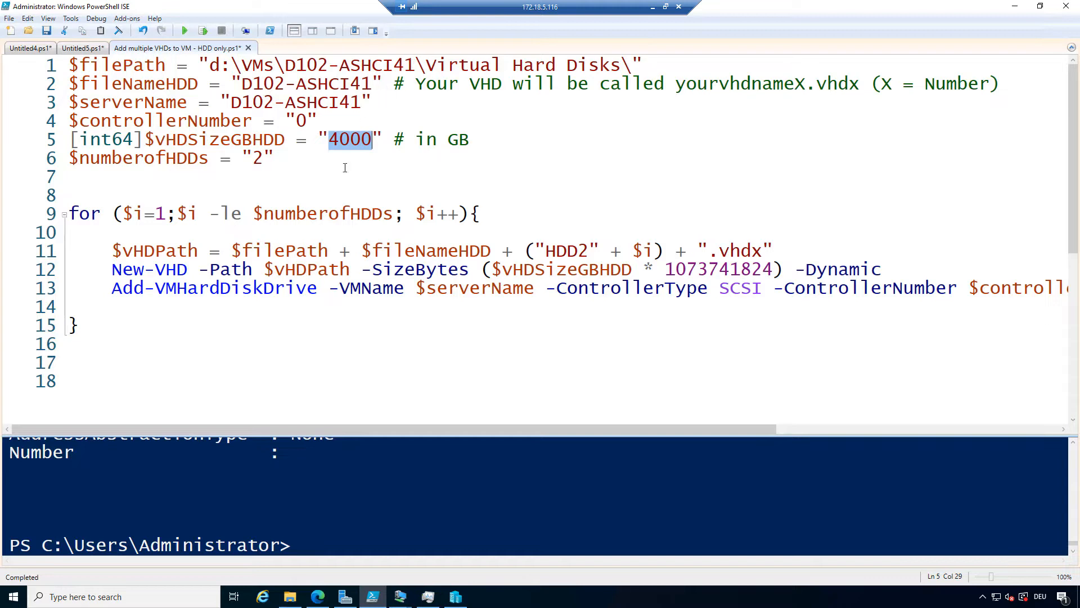
key("Down")
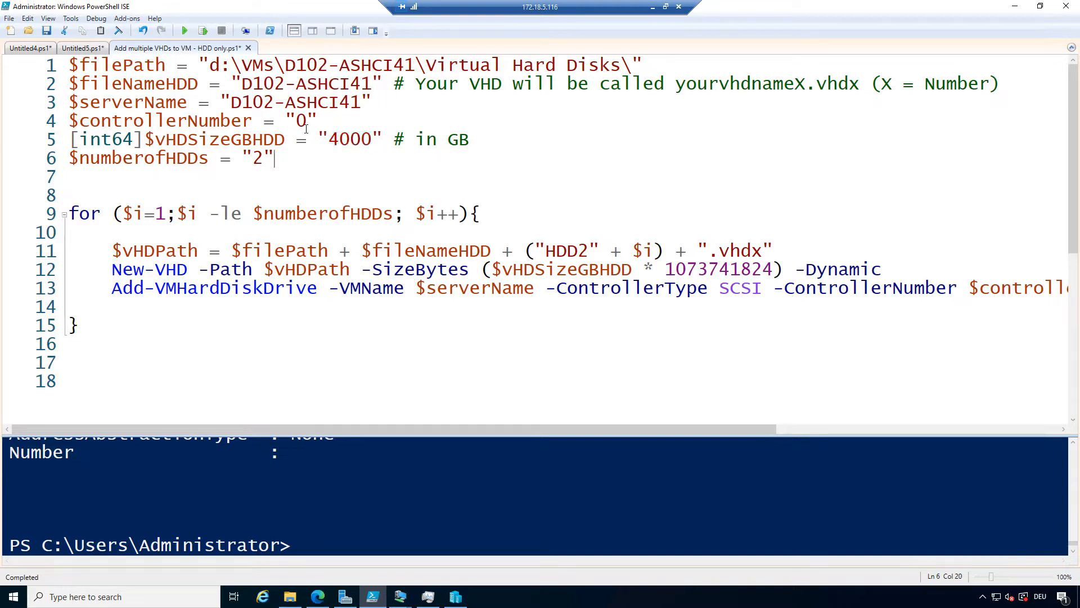
left_click(186, 31)
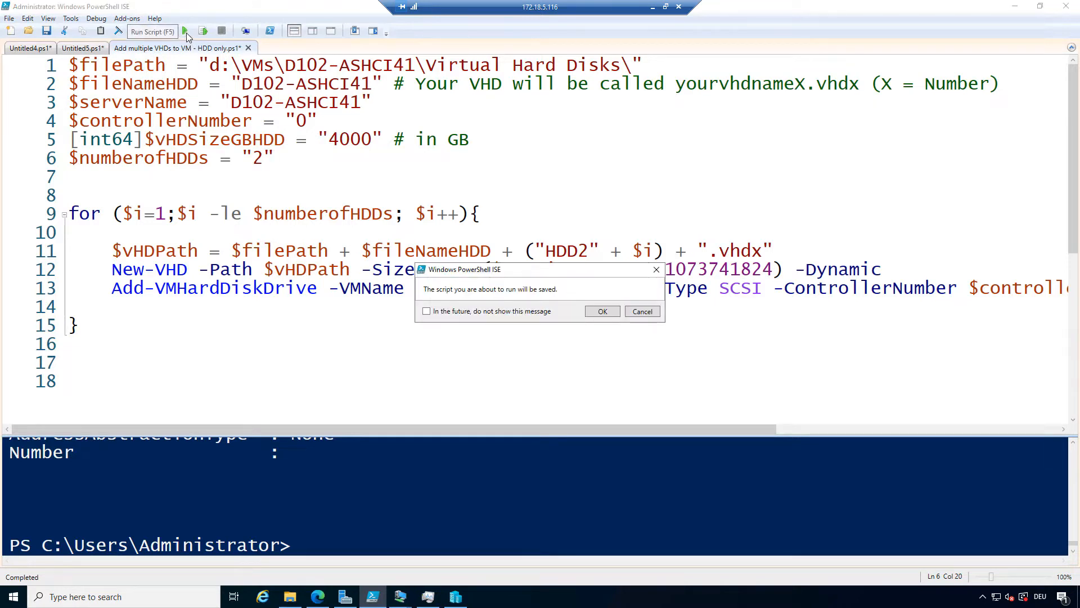
left_click(602, 311)
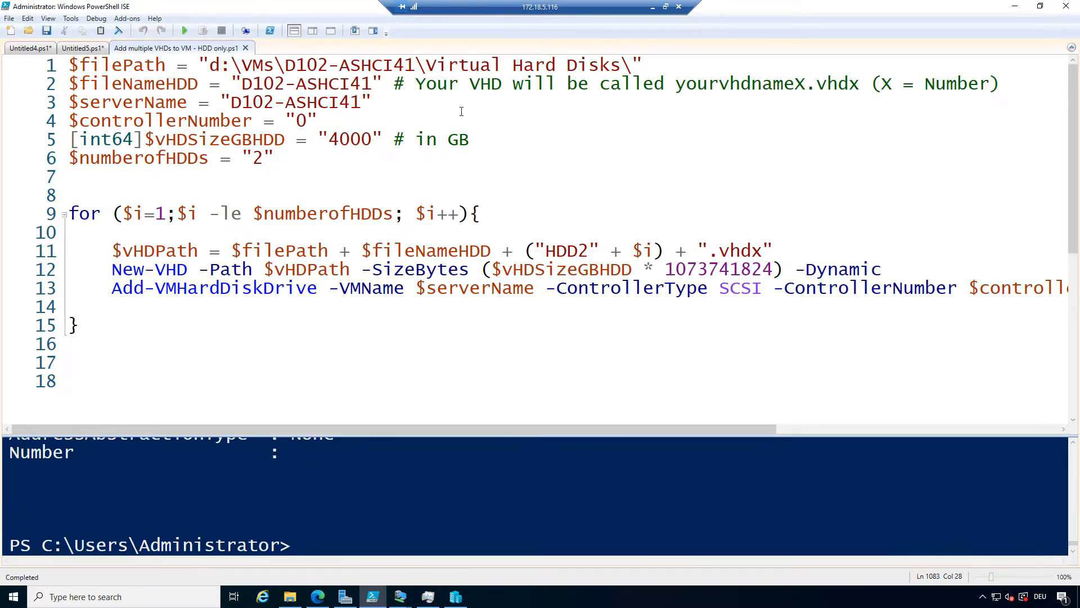
Change the file path, VHD file name and server name to D102-ASHCI42, and save and run the script
left_click_drag(412, 65, 353, 105)
type("2")
type("2")
type("2")
left_click(187, 33)
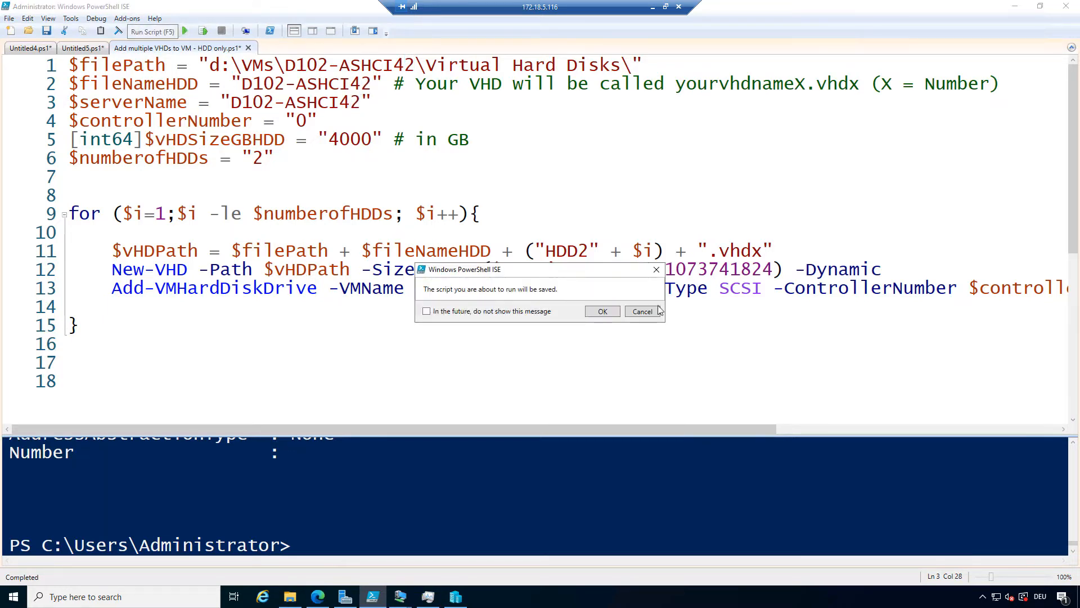
left_click(609, 313)
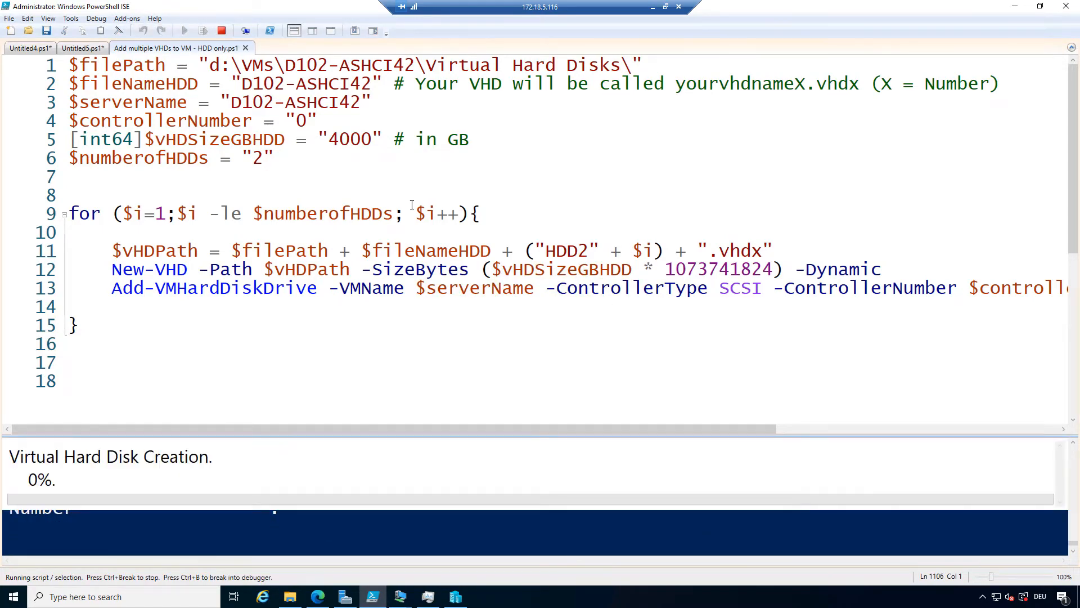
Change the file path, VHD file name and server name to D102-ASHCI43, and save and run the script
left_click_drag(416, 66, 351, 102)
type("3")
type("3")
type("3")
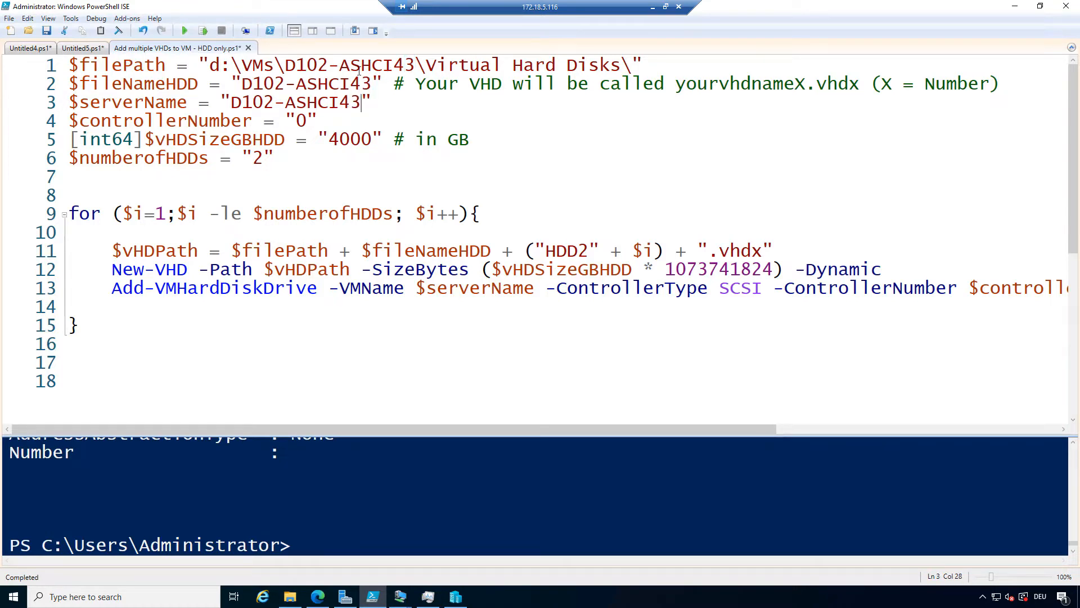
left_click(185, 31)
left_click(607, 310)
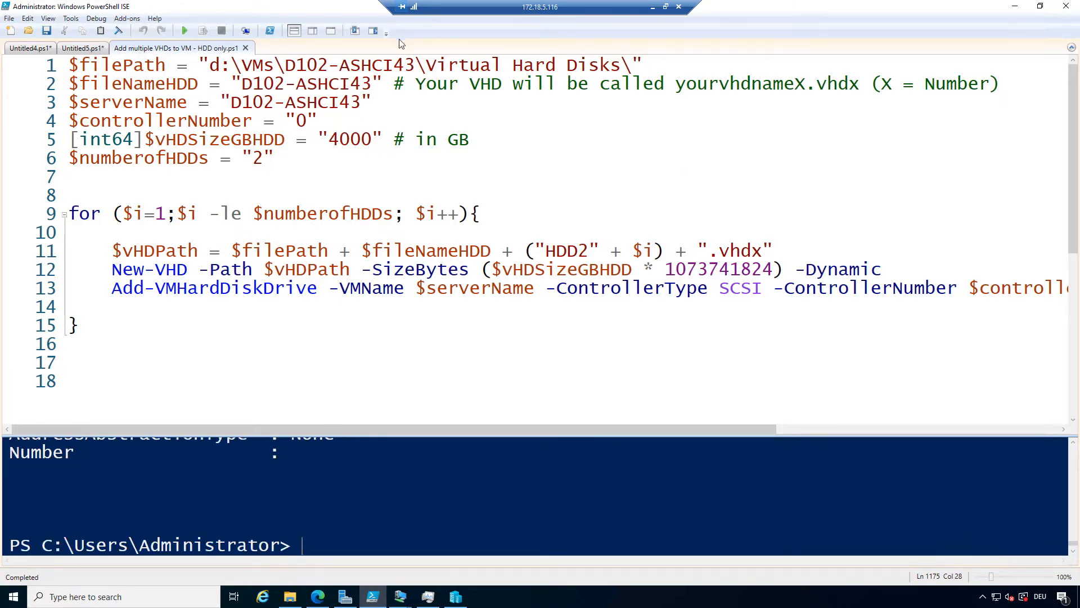
Change the file path, VHD file name and server name to D102-ASHCI44, and save and run the script
left_click_drag(414, 68, 407, 69)
type("4")
left_click_drag(367, 84, 355, 102)
type("44")
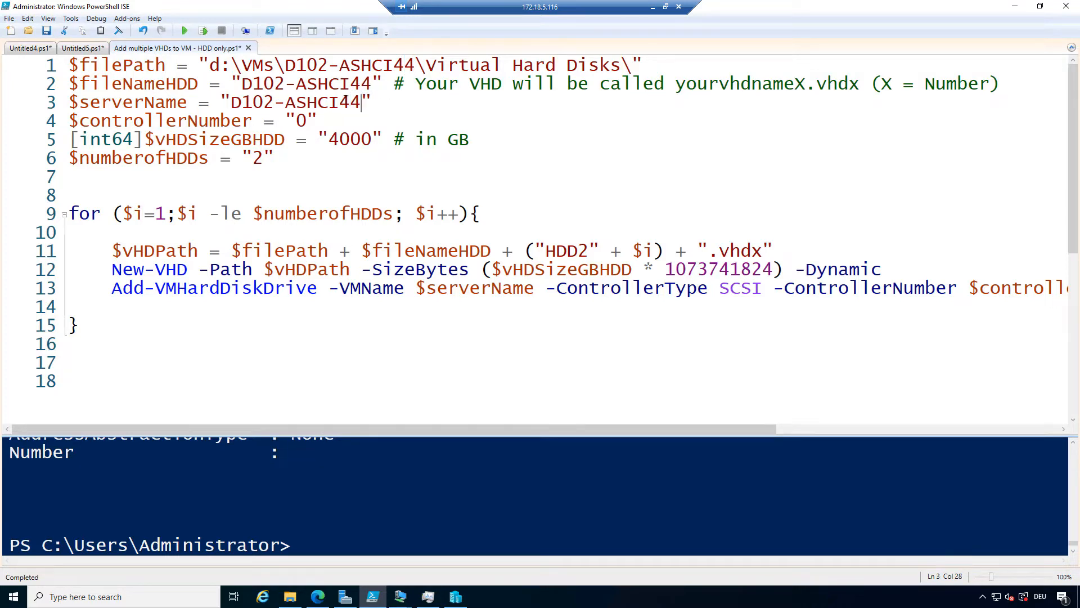
left_click(185, 33)
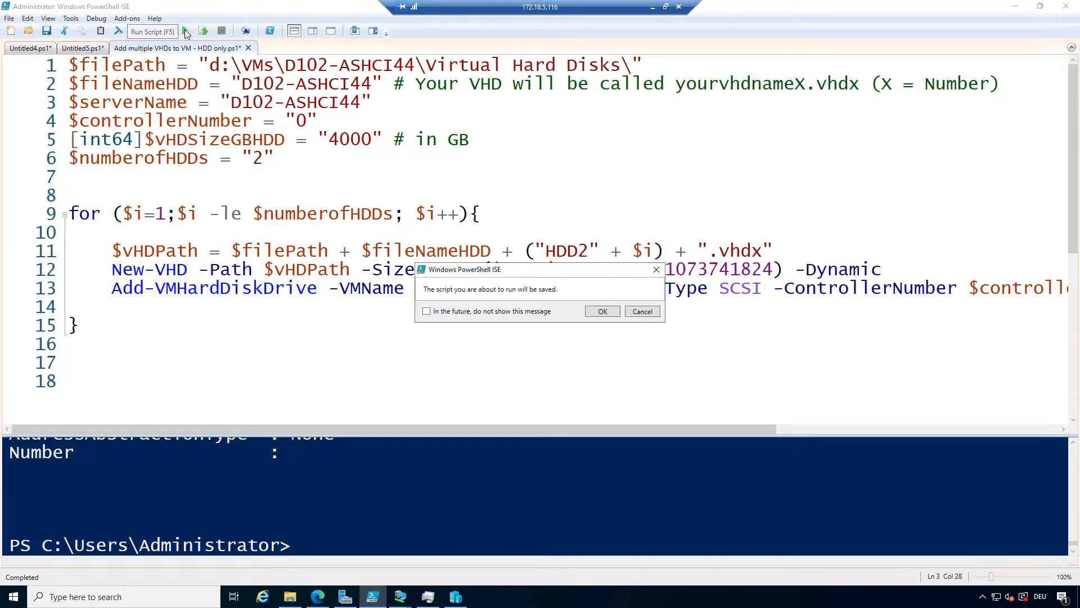
left_click(605, 313)
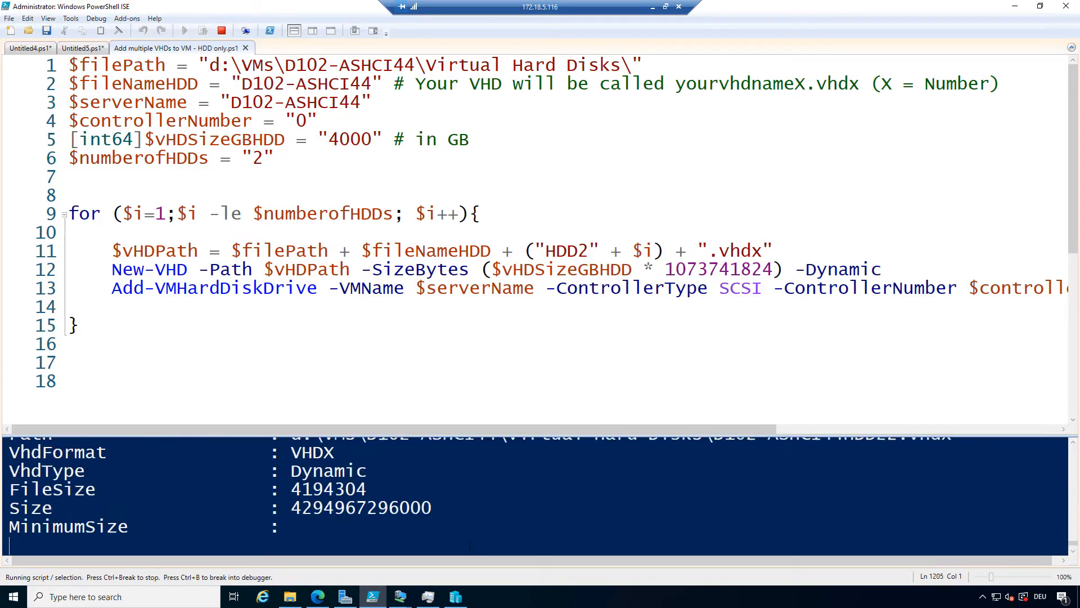
Switch to the D102-WAC01 session and examine the drives marked Not in pool in the cluster's drive inventory
mouse_move(398, 601)
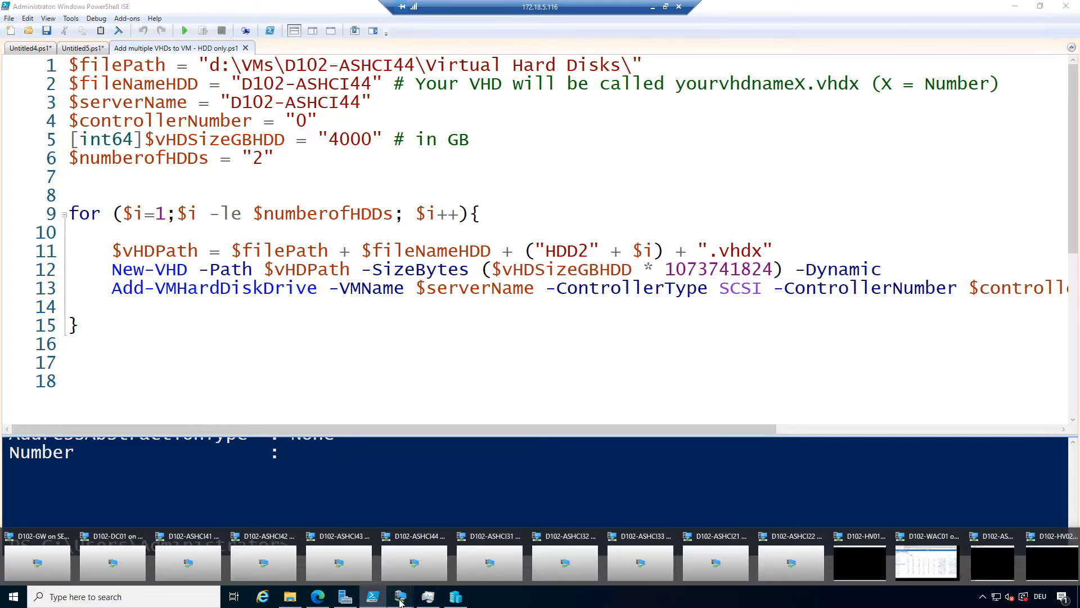
left_click(936, 569)
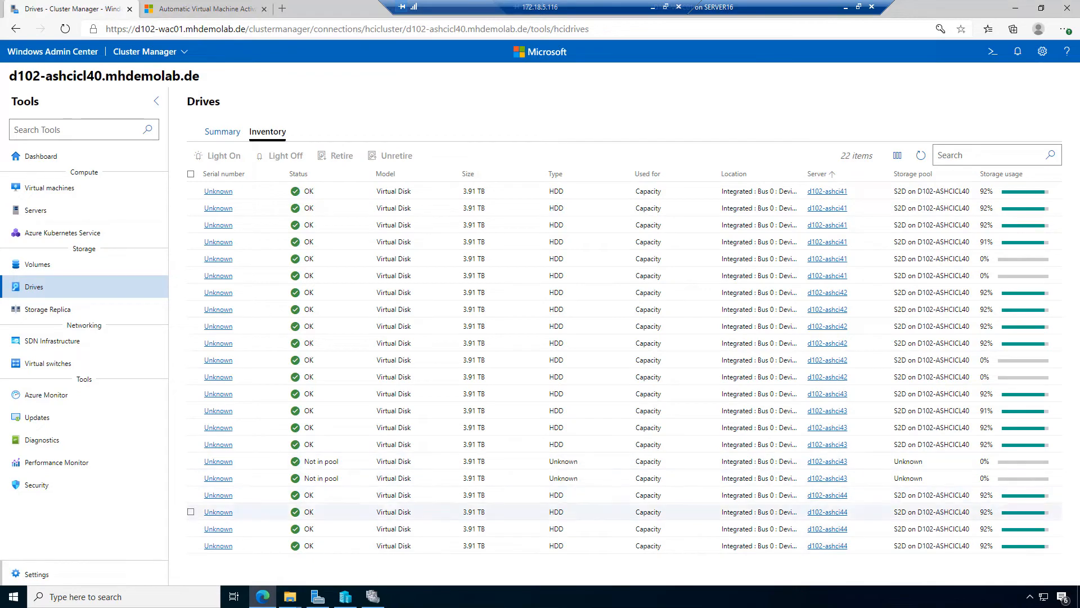
key("ctrl+1")
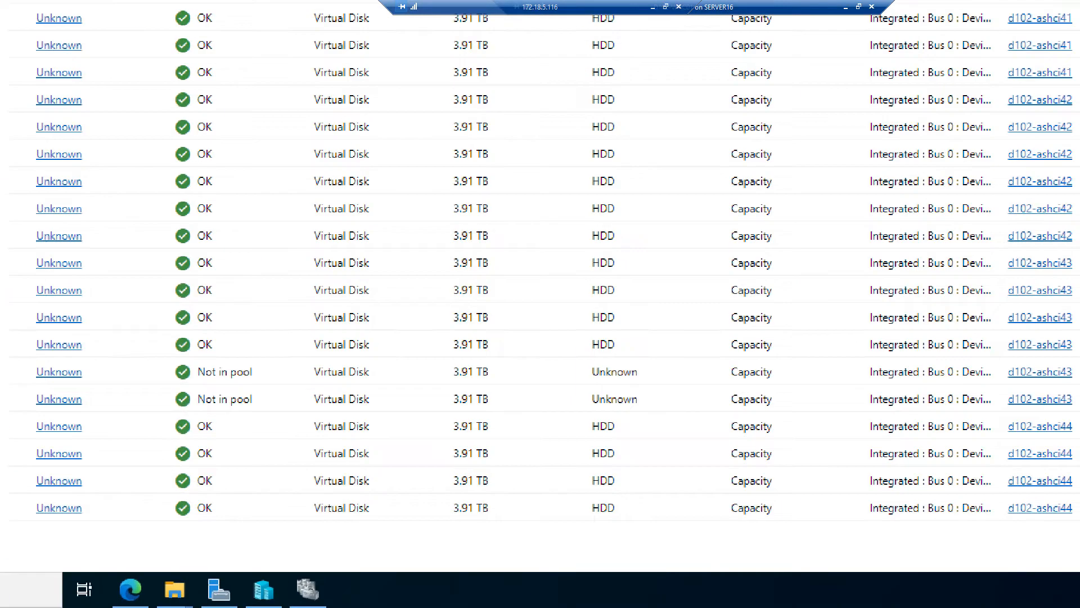
left_click(254, 533)
left_click_drag(111, 366, 952, 438)
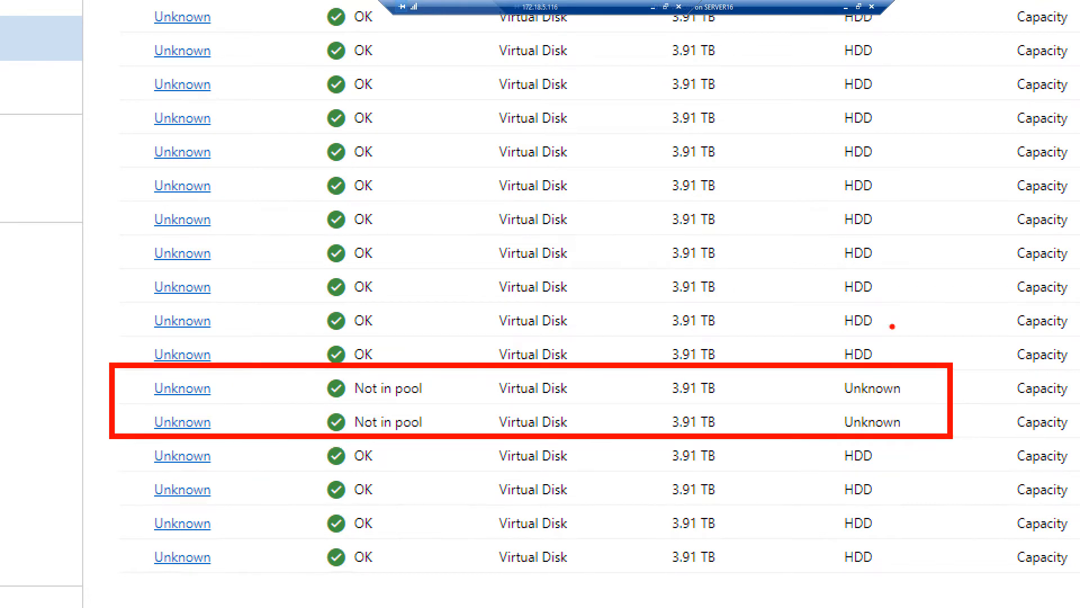
key("Escape")
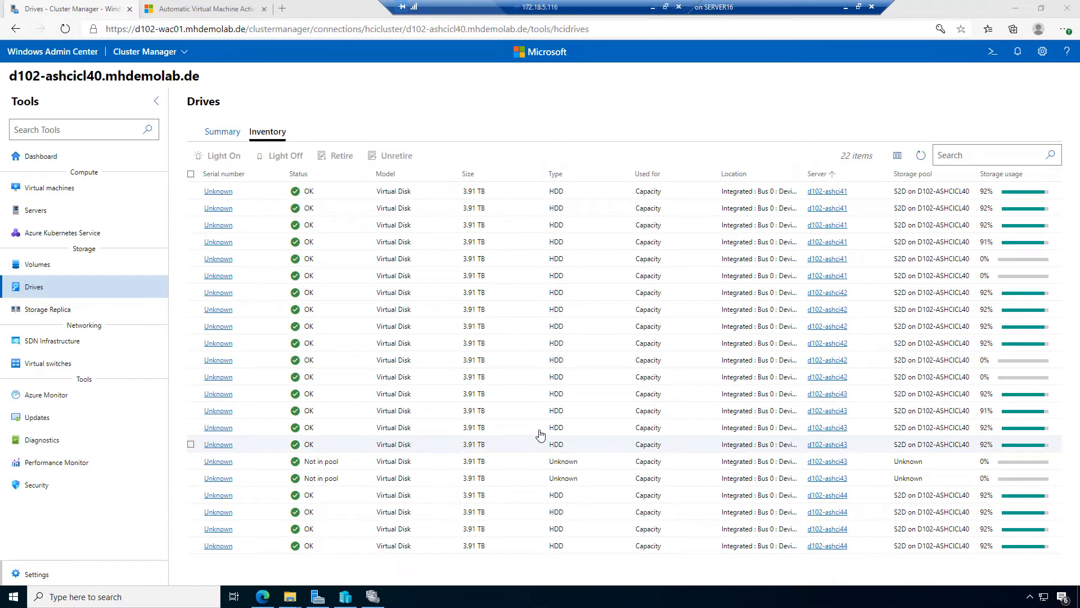
Reload the drive inventory by way of the drives summary and compare storage usage of the new and existing drives
left_click(223, 133)
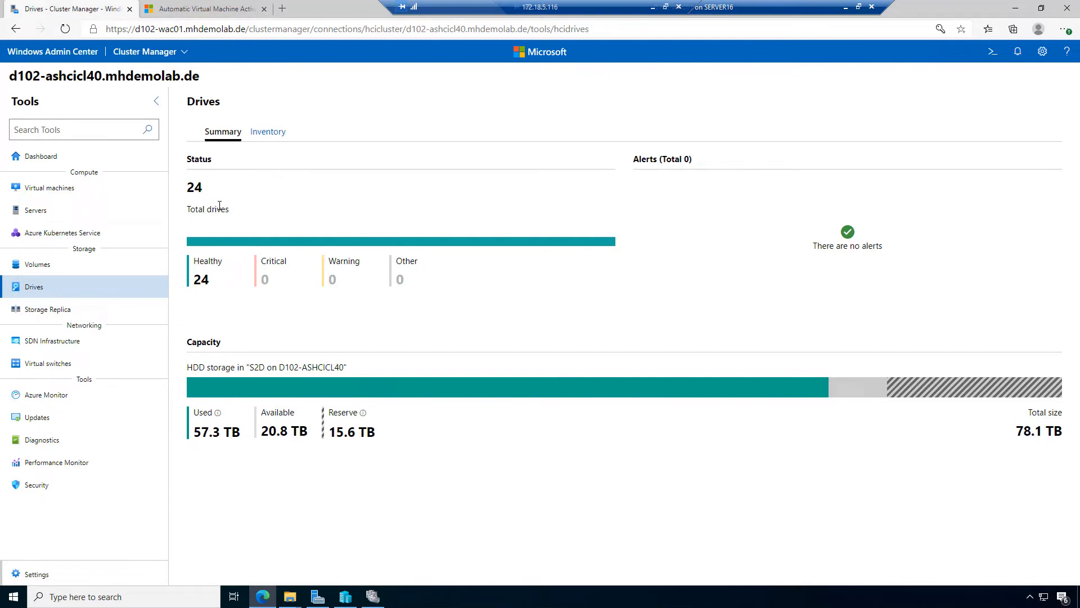
left_click(269, 133)
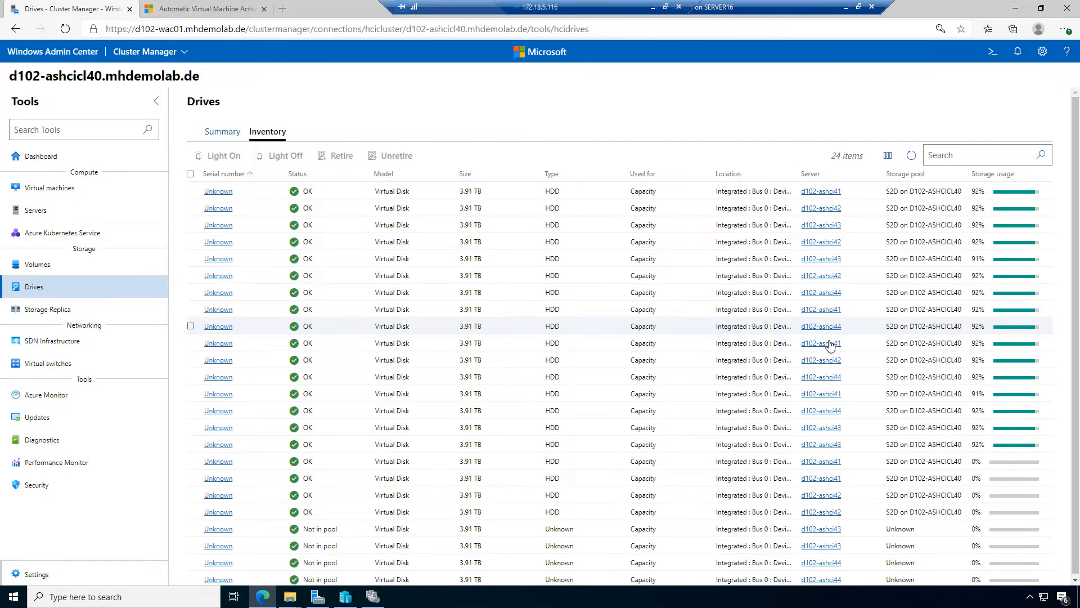
scroll(840, 368, "down", 1)
left_click(953, 603)
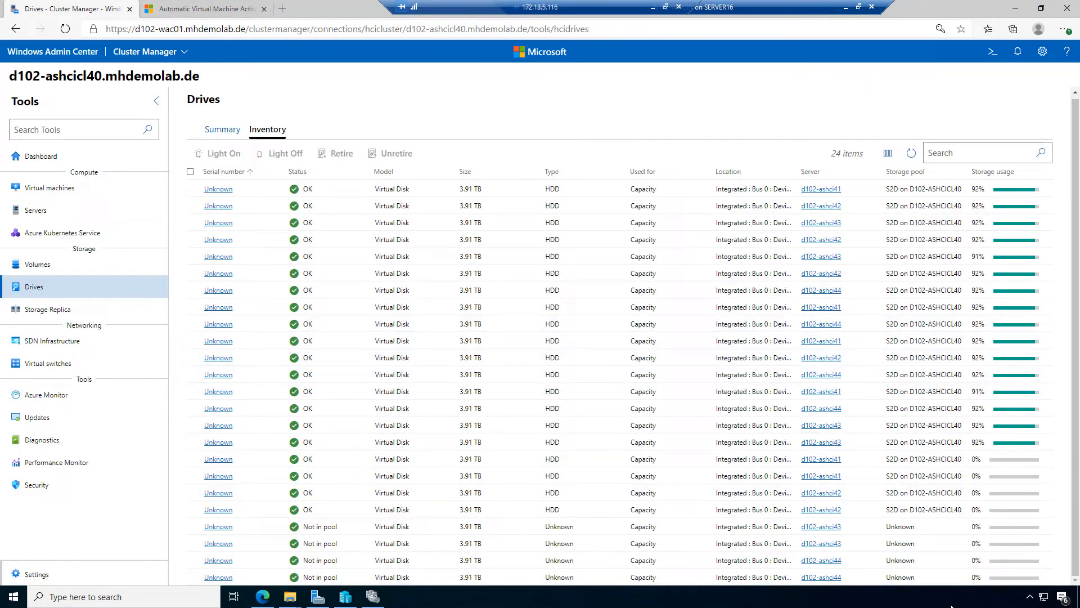
key("ctrl+1")
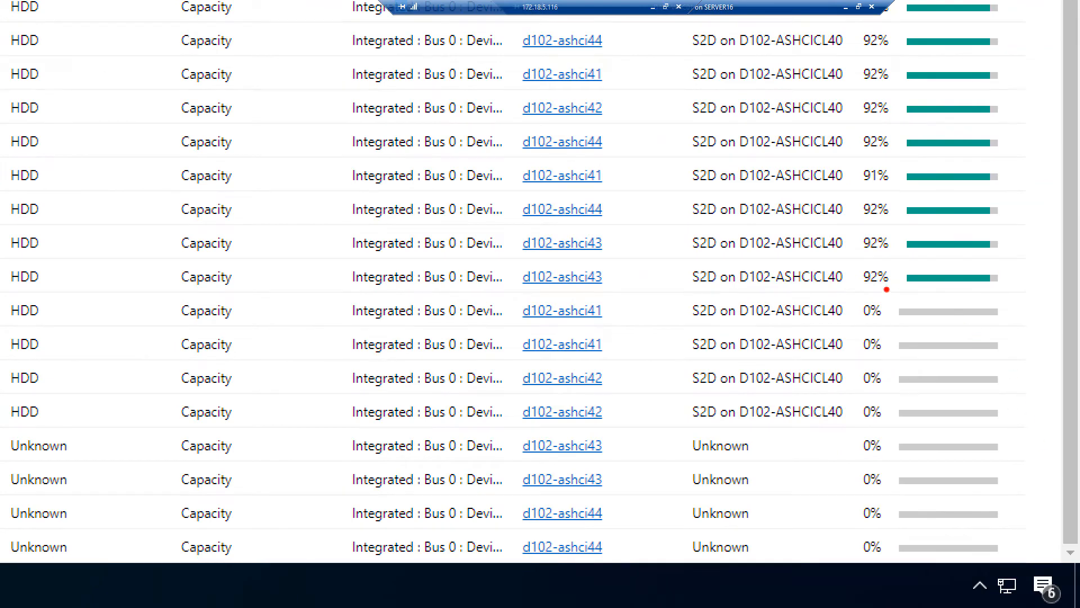
left_click_drag(854, 298, 1033, 544)
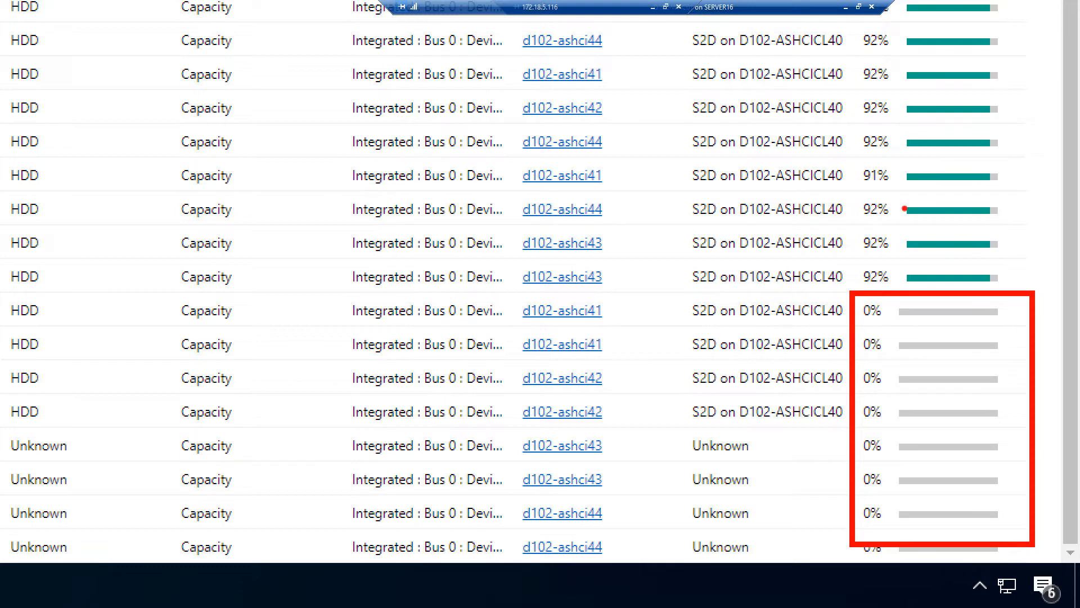
mouse_move(851, 286)
left_mouse_down()
mouse_move(994, 217)
mouse_move(1042, 120)
mouse_move(1035, 39)
left_mouse_up()
key("Escape")
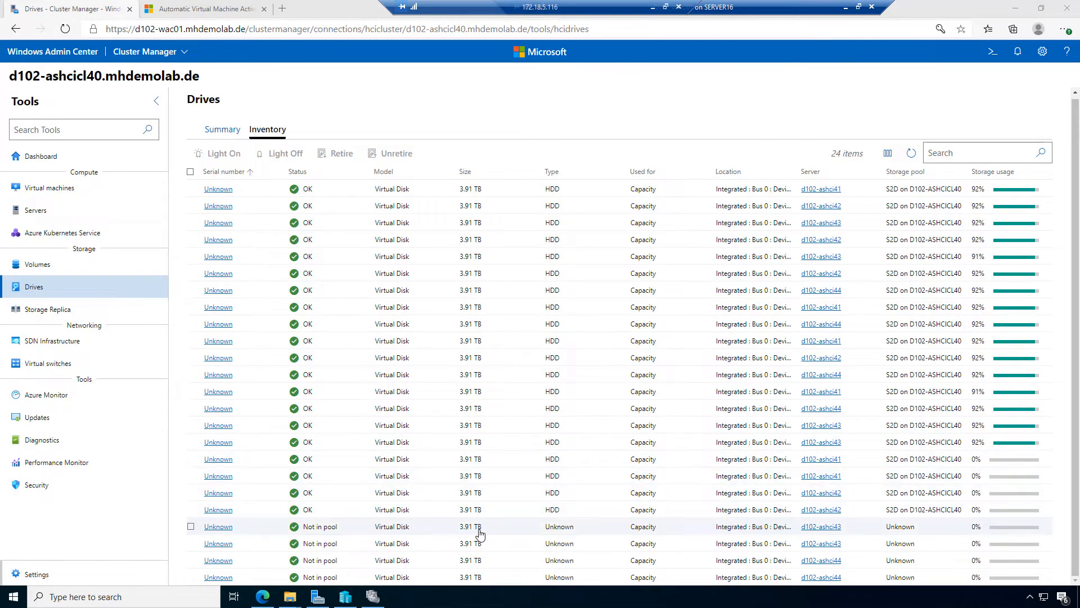
Sort the drive inventory by server, and customize the table to group the drives by Server
left_click(819, 171)
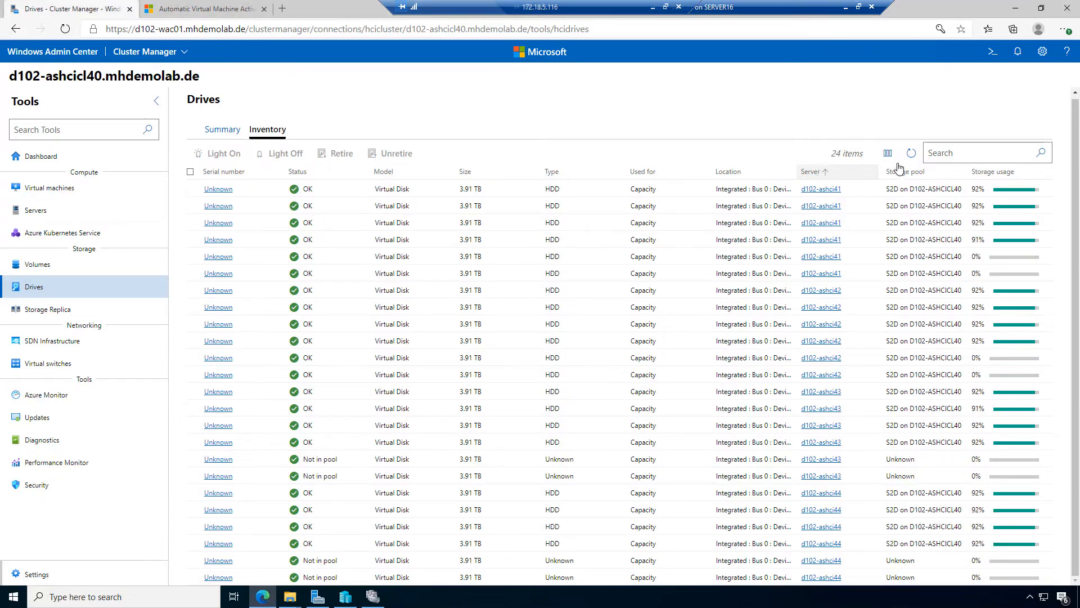
left_click(895, 155)
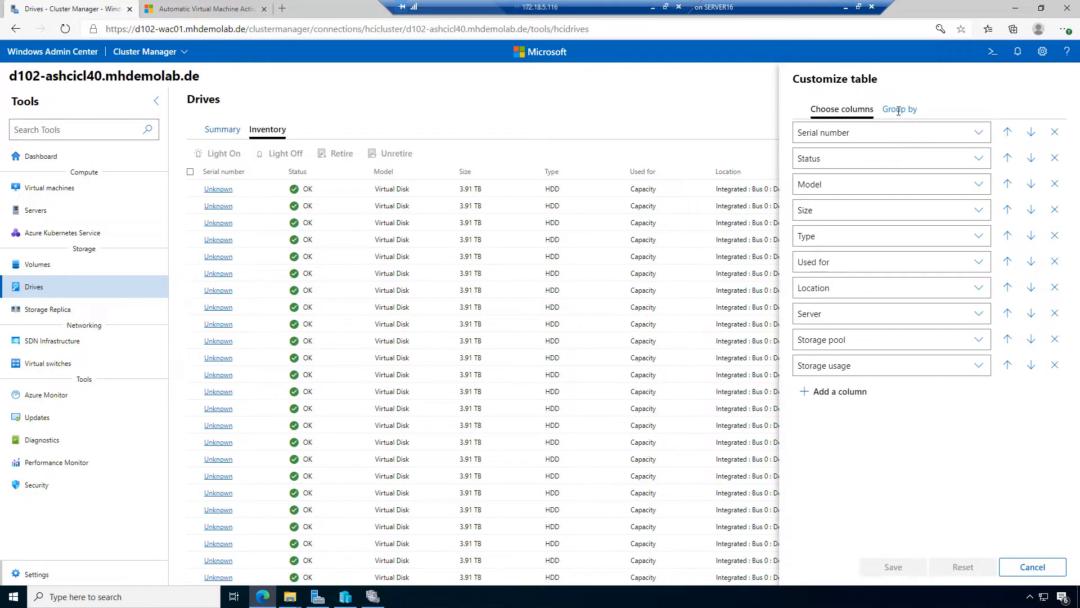
left_click(899, 111)
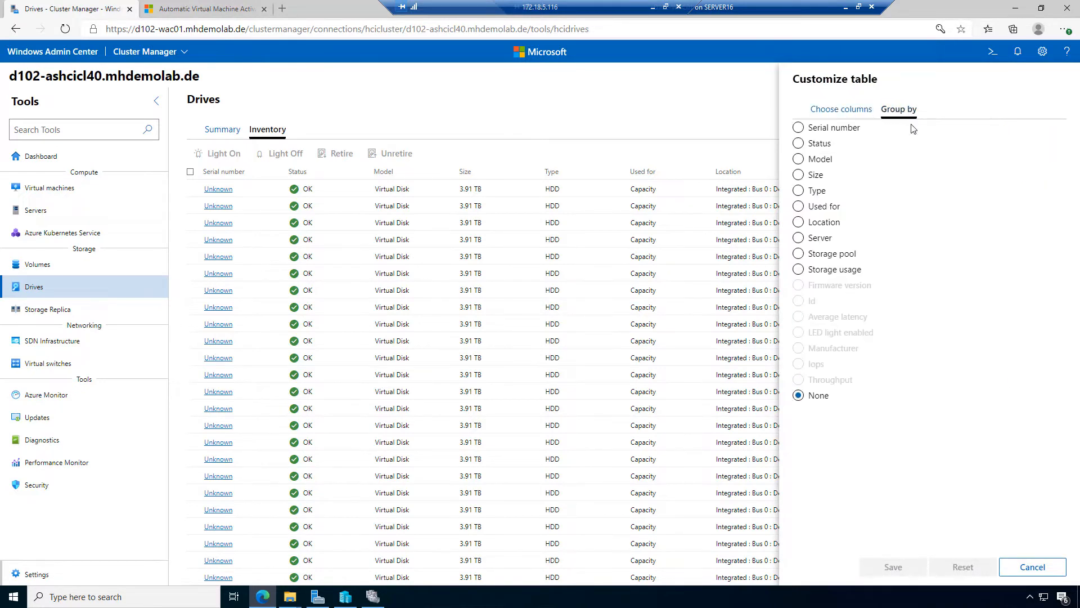
left_click(799, 238)
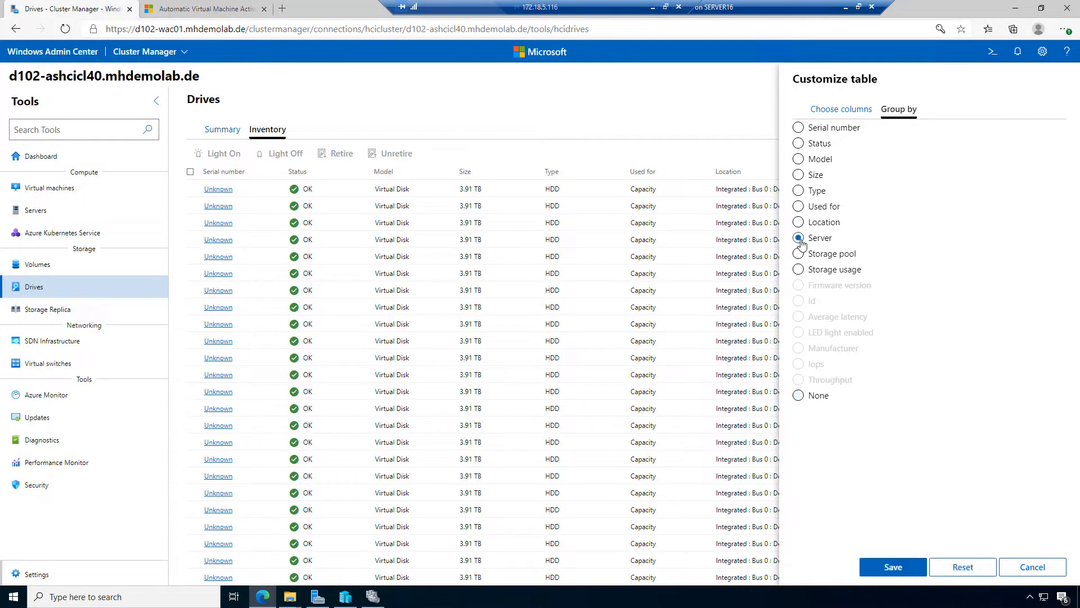
left_click(892, 568)
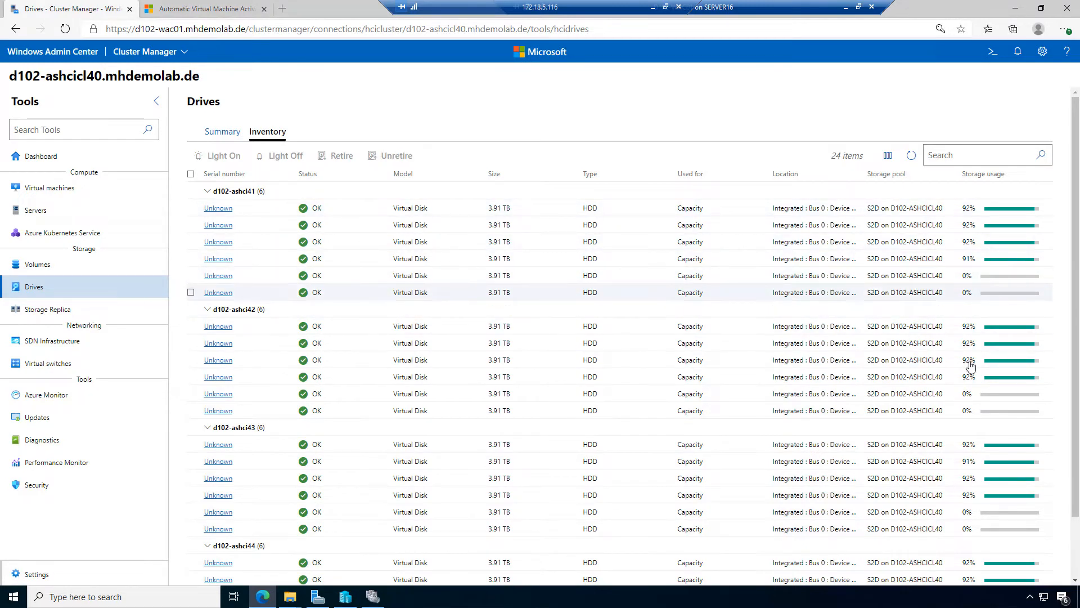
Examine the pool membership and storage usage of each node's drives in the grouped list, and refresh it
scroll(1018, 421, "down", 2)
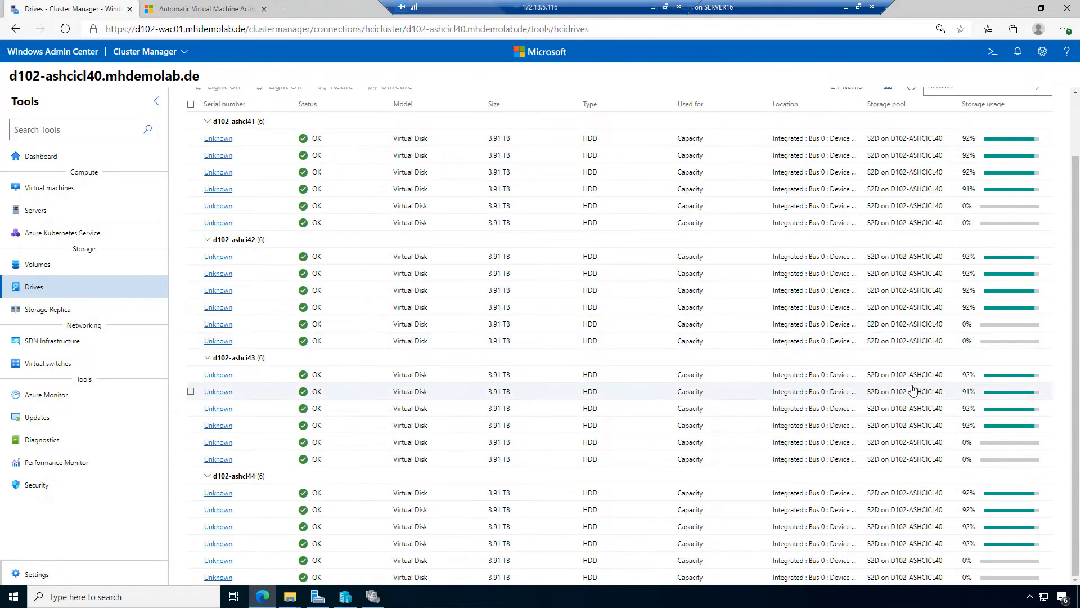
scroll(912, 390, "up", 2)
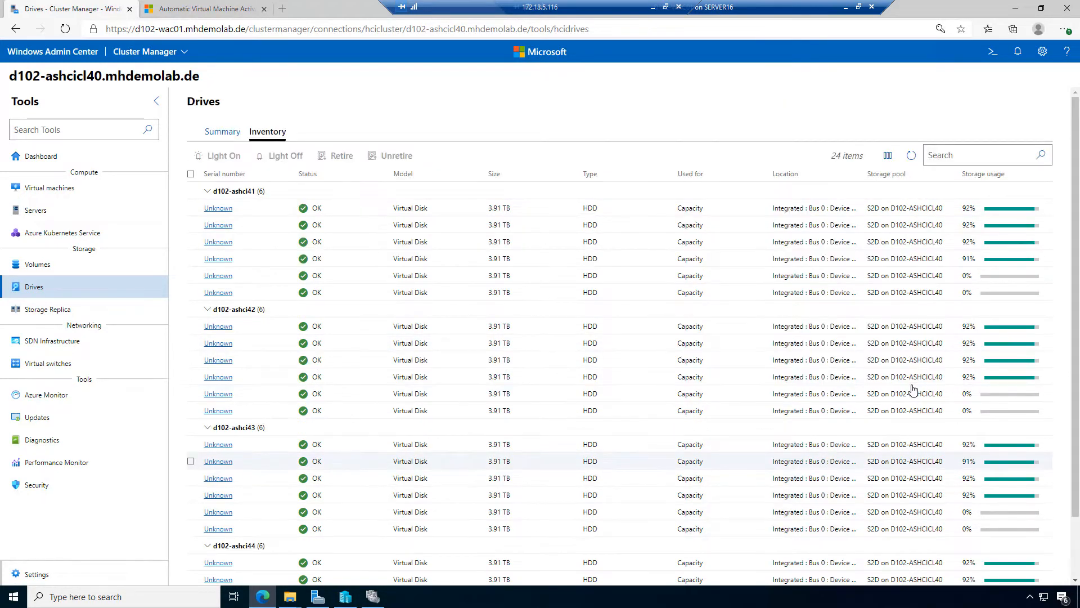
scroll(913, 389, "down", 2)
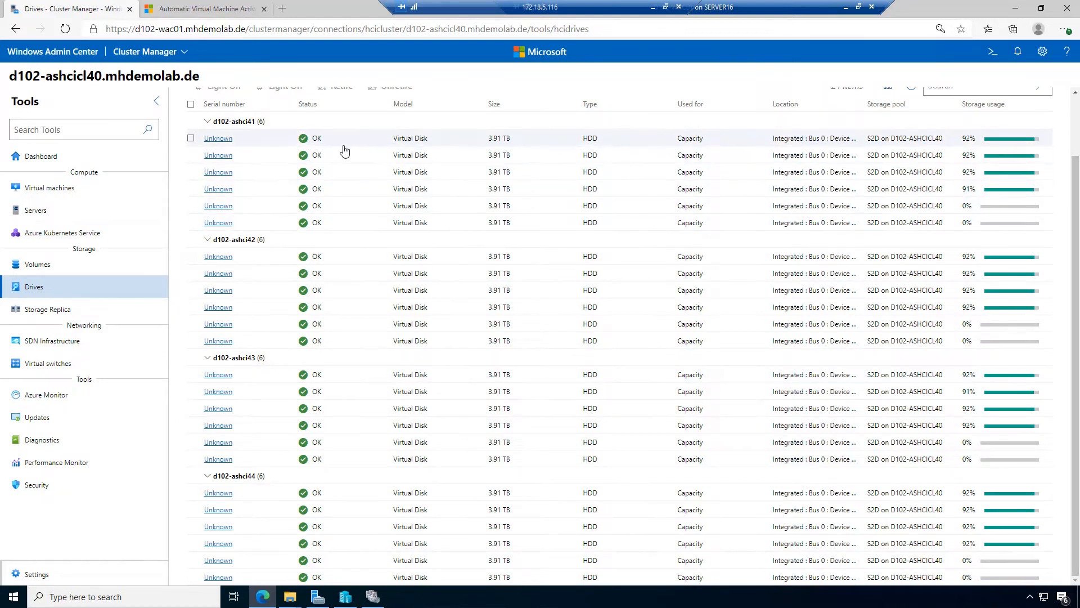
scroll(340, 172, "up", 2)
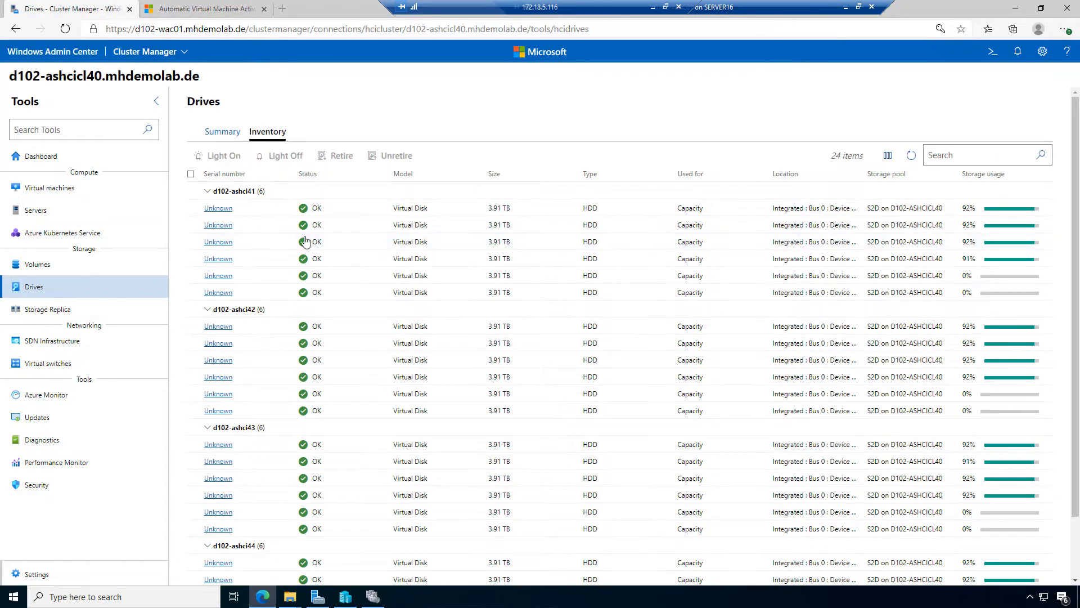
scroll(366, 281, "down", 1)
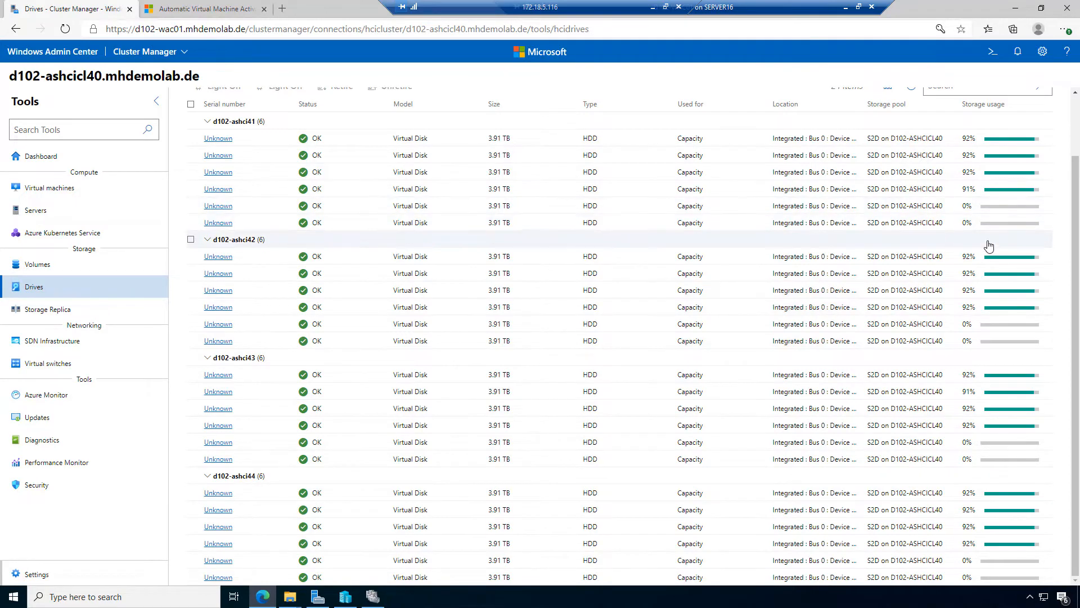
scroll(923, 242, "up", 1)
left_click(915, 160)
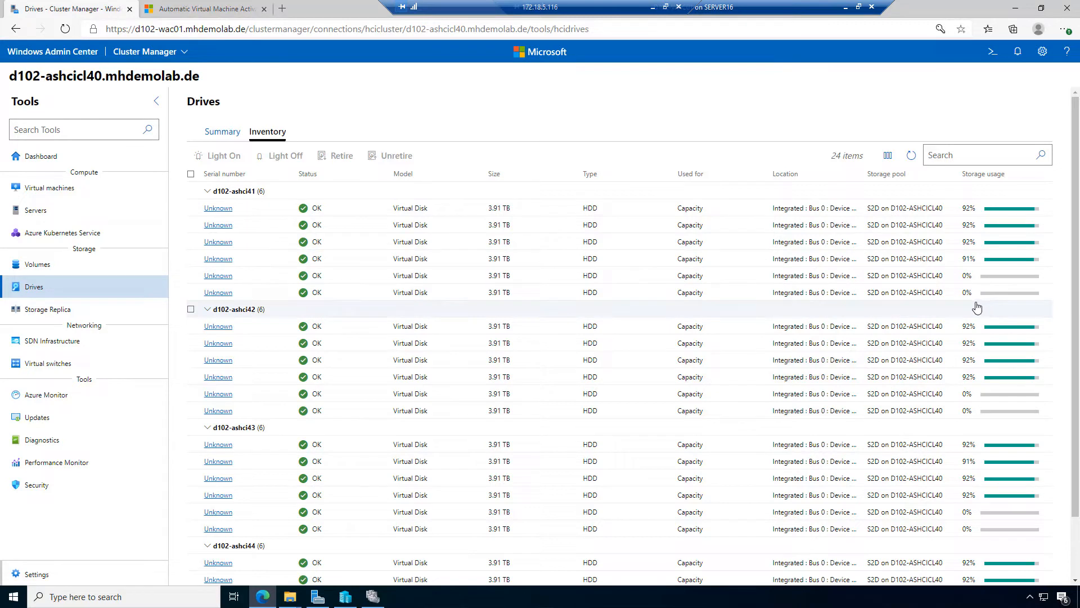
Review the cluster's volume inventory, and recheck the pool capacity summary and inventory of the drives
left_click(77, 274)
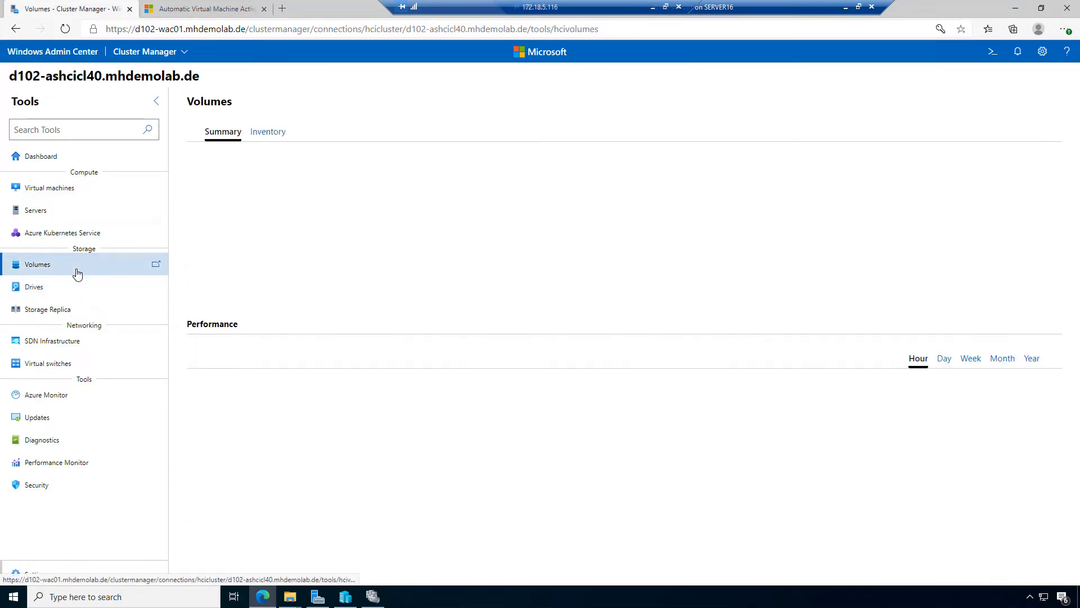
left_click(280, 138)
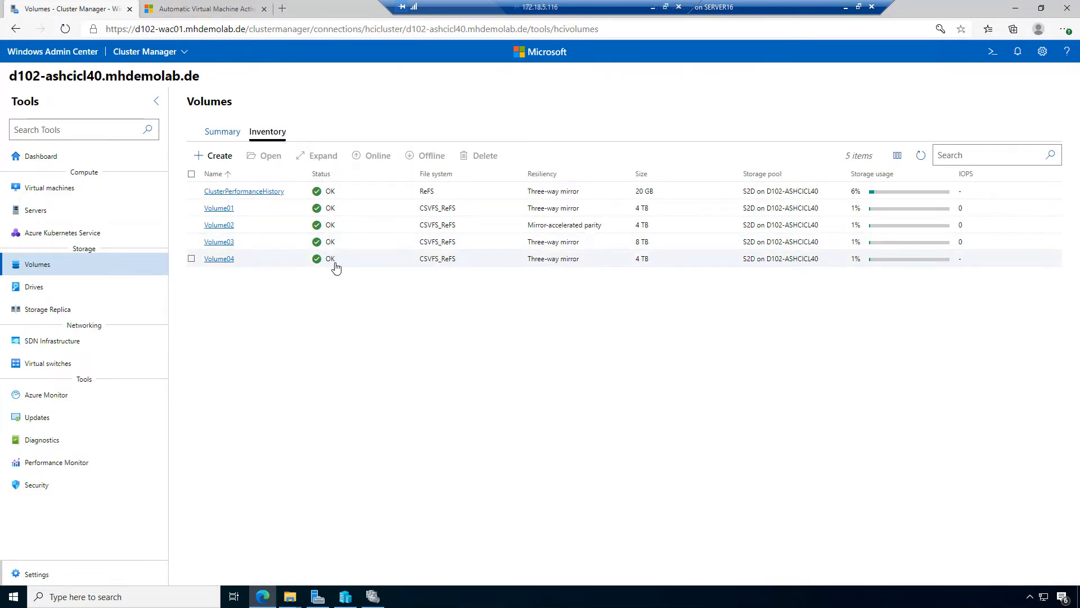
left_click(54, 293)
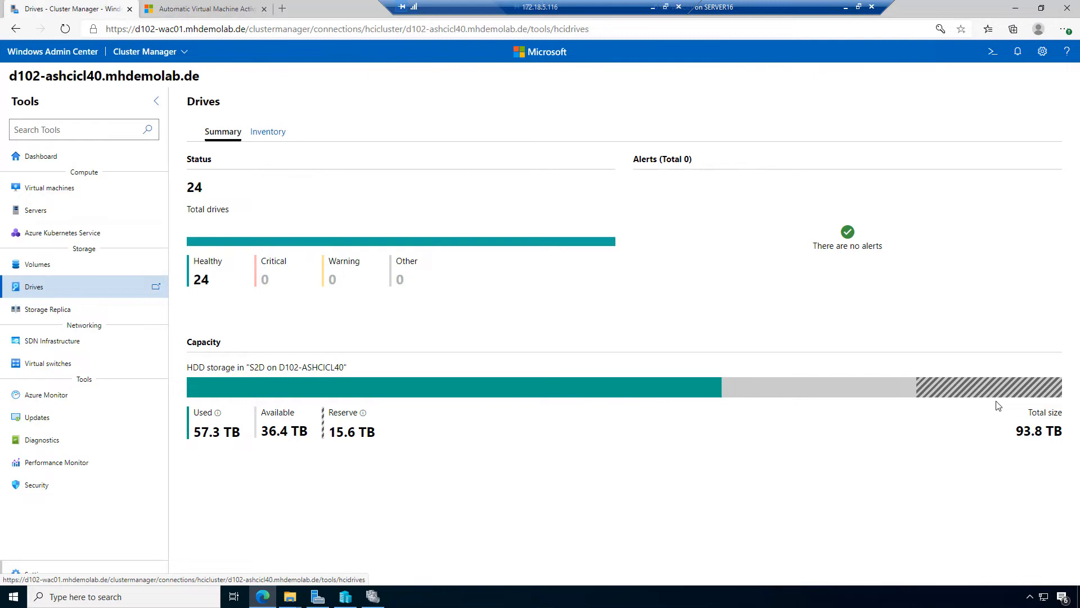
left_click(263, 134)
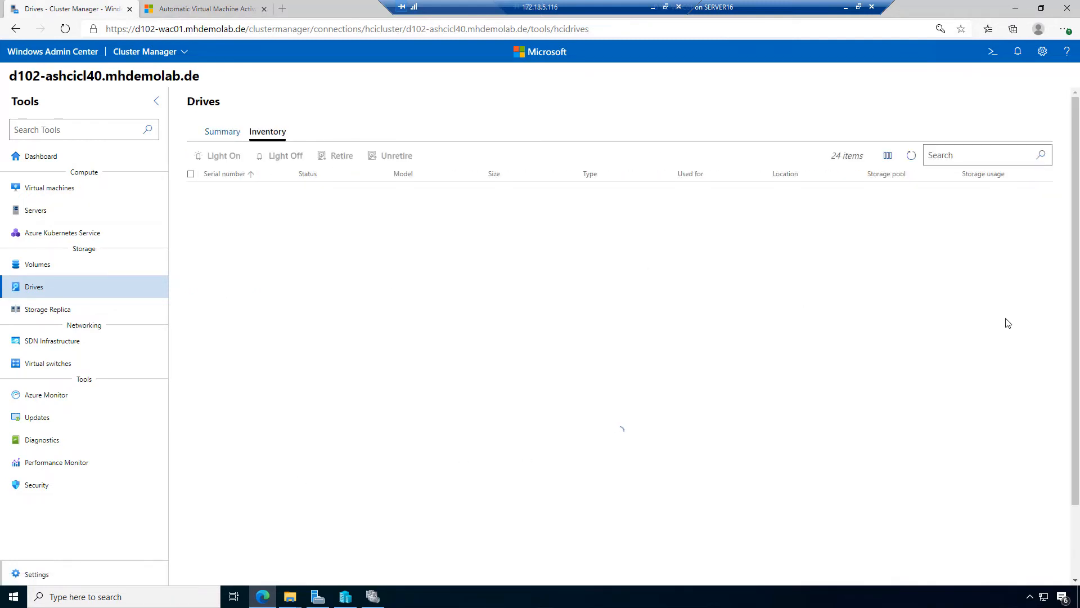
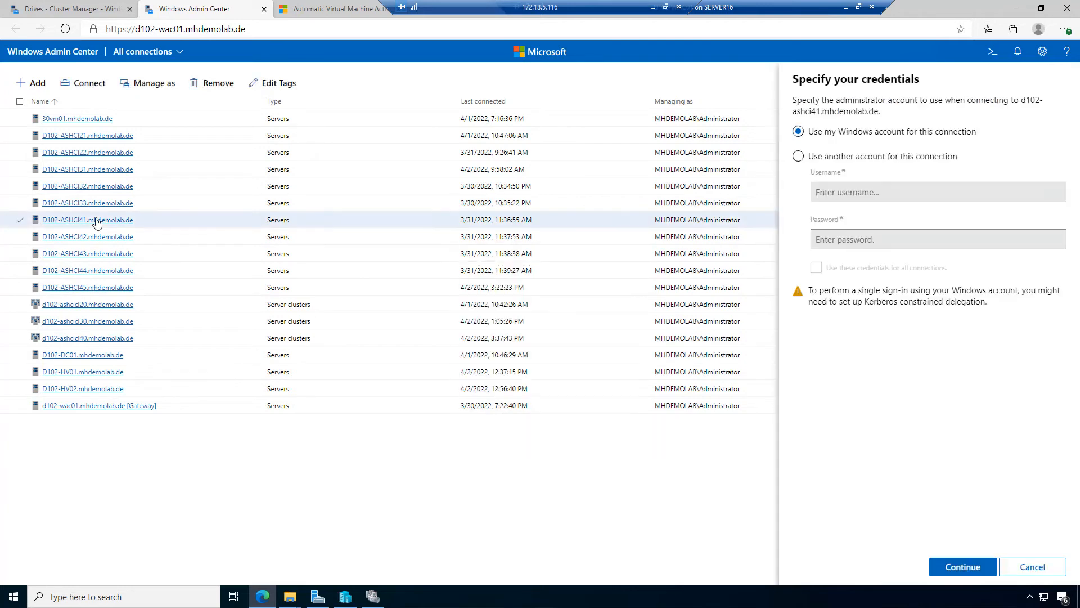
Connect to D102-ASHCI41 using another account, filling in the administrator username and password and applying these credentials to all connections
left_click(890, 156)
left_click(883, 191)
left_click(878, 215)
left_click(874, 274)
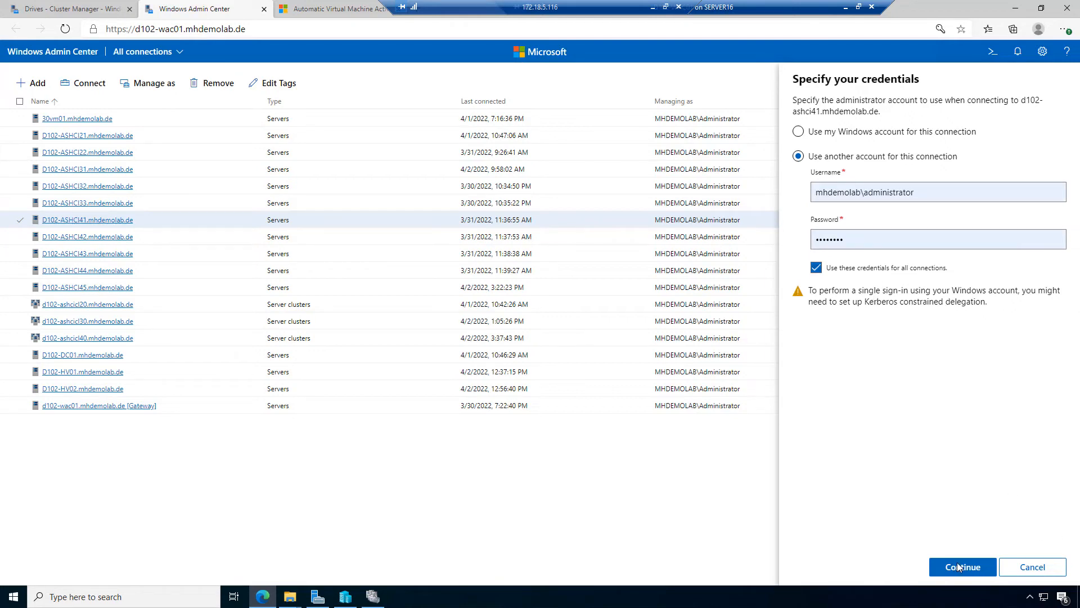
left_click(976, 567)
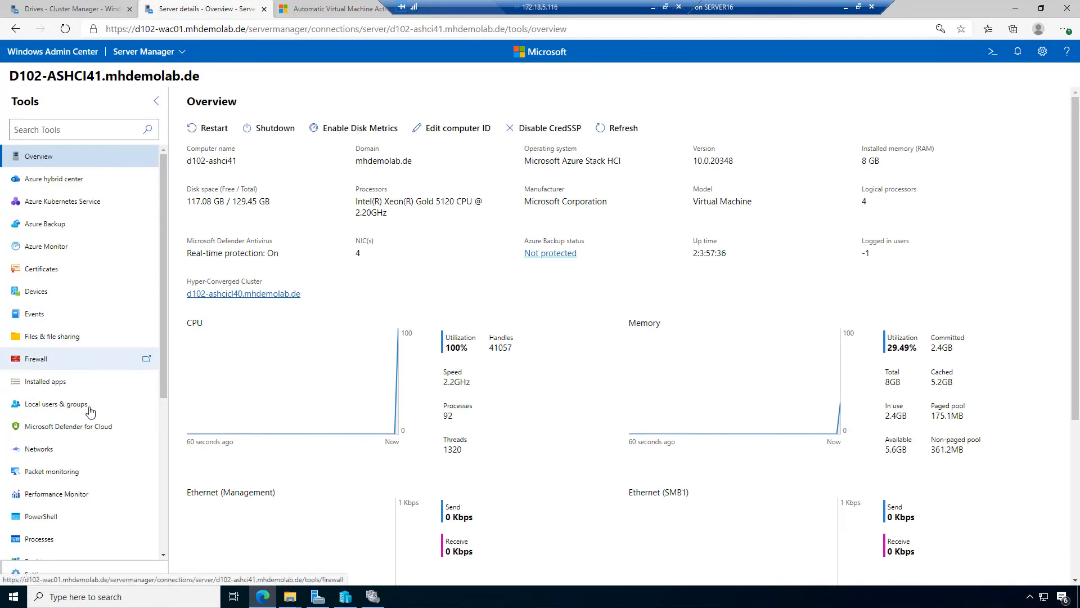
Open a PowerShell session on D102-ASHCI41 and sign in with the administrator password
left_click(60, 520)
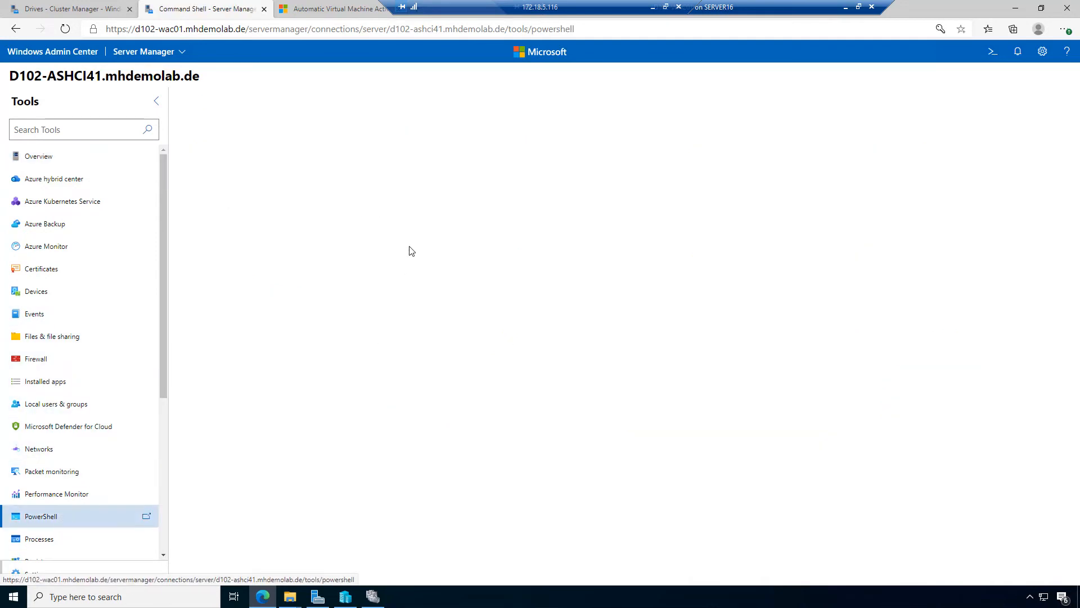
type("$env:PSExecution")
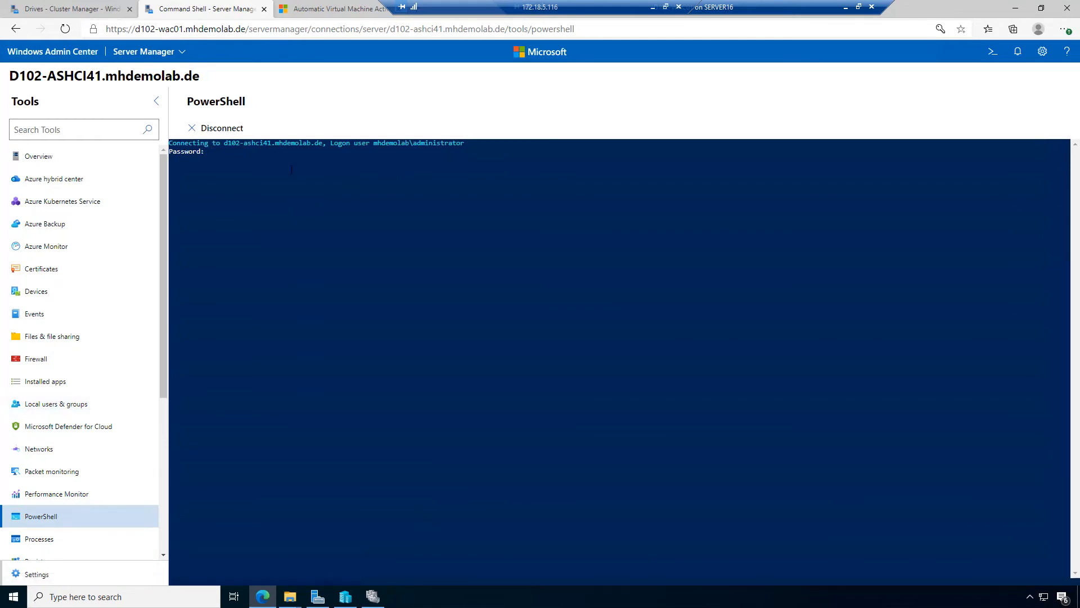
type("********")
key("Return")
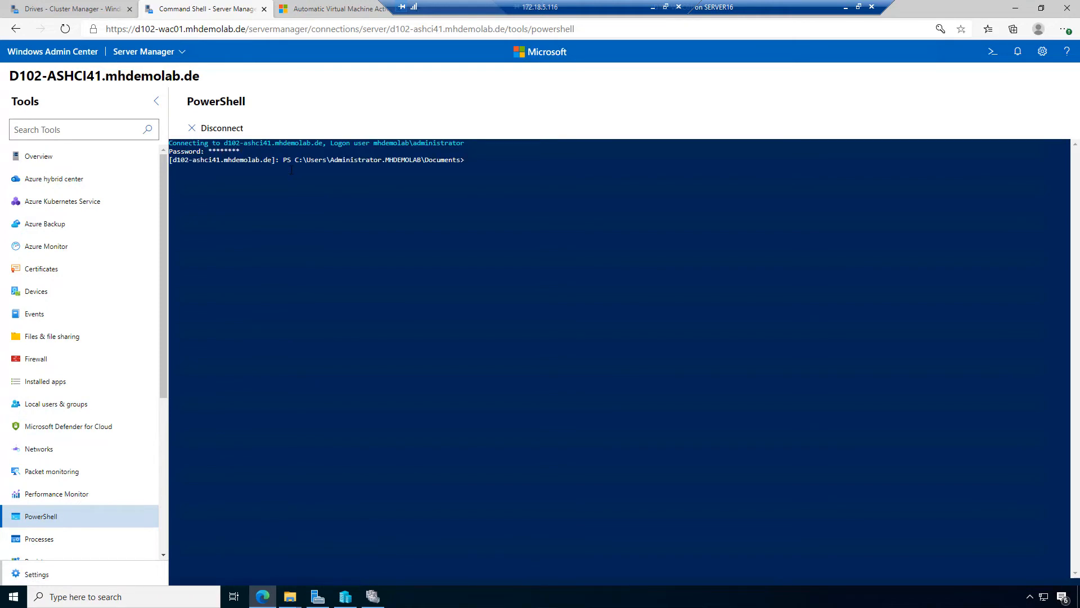
Change to the root of C: and run Get-StorageJob to check for running storage jobs, and return to the cluster's drive inventory
type("cd\\")
key("Return")
type("get-storage")
key("Tab")
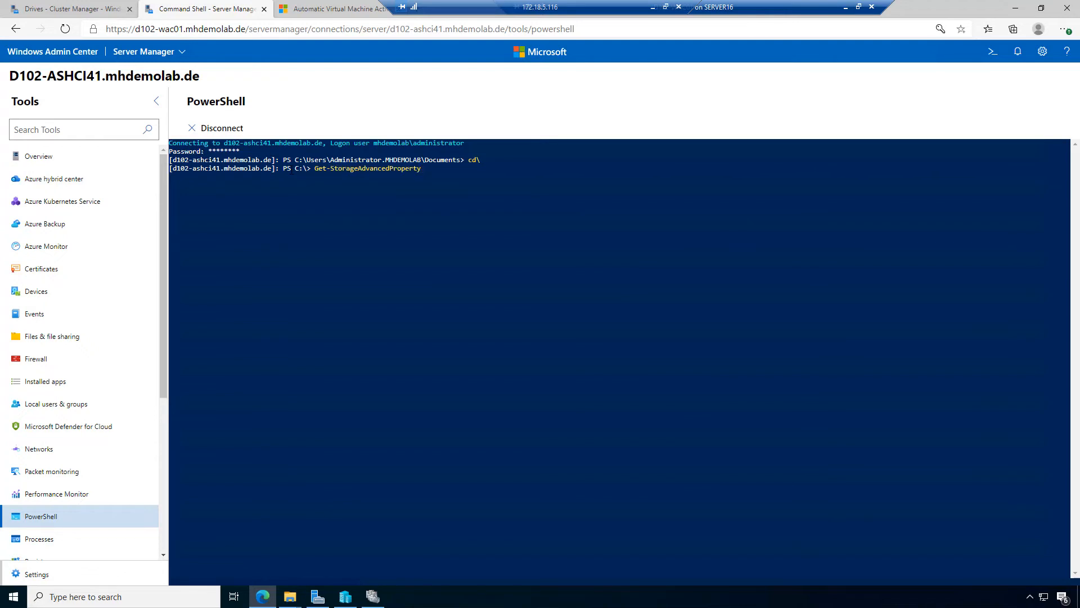
key("Tab")
key("BackSpace")
key("BackSpace")
key("BackSpace")
key("BackSpace")
key("BackSpace")
key("BackSpace")
key("BackSpace")
key("BackSpace")
key("BackSpace")
key("BackSpace")
type("Job")
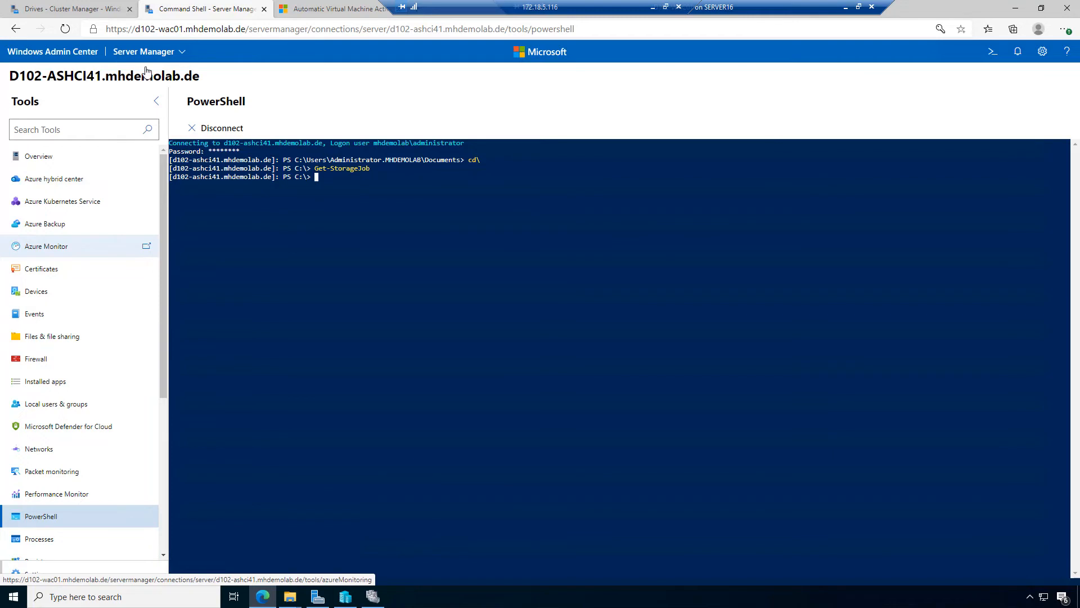
left_click(59, 8)
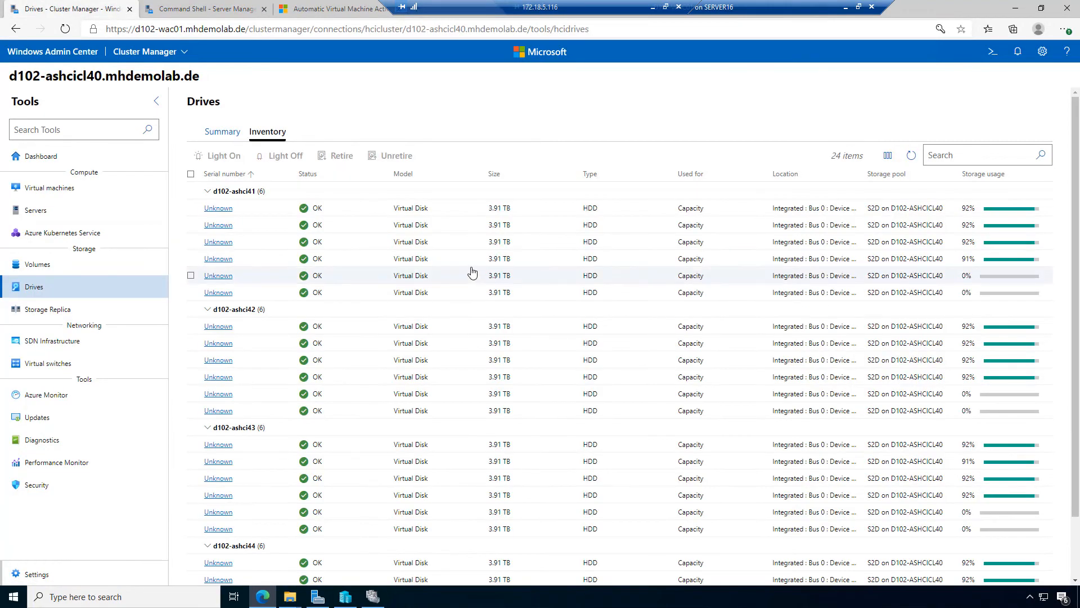
Review the cluster's Storage Spaces and pools settings, and refresh the inventory of the cluster's drives
left_click(51, 583)
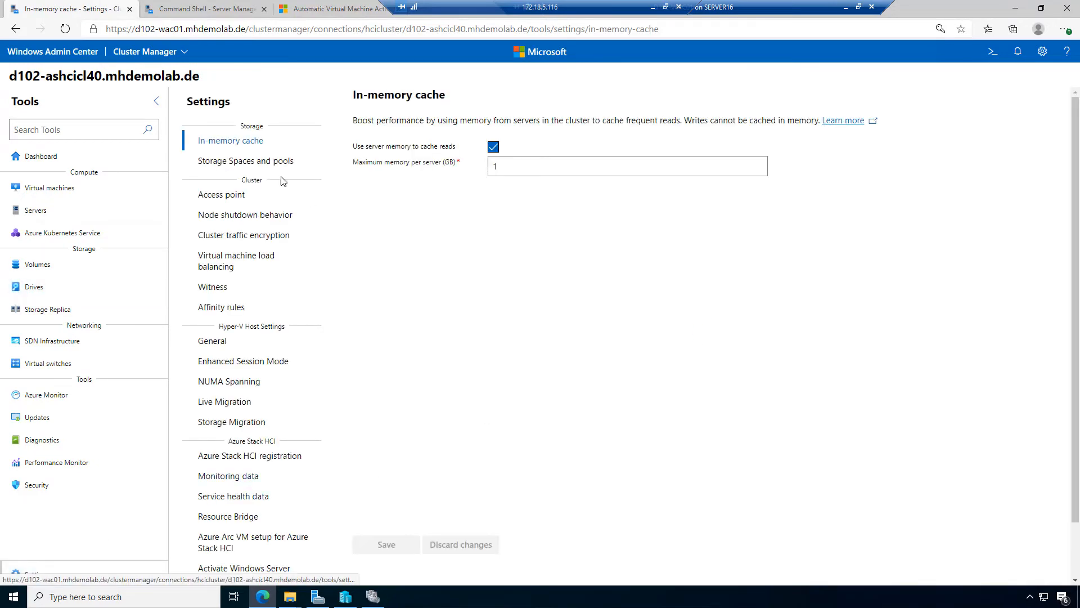
left_click(265, 161)
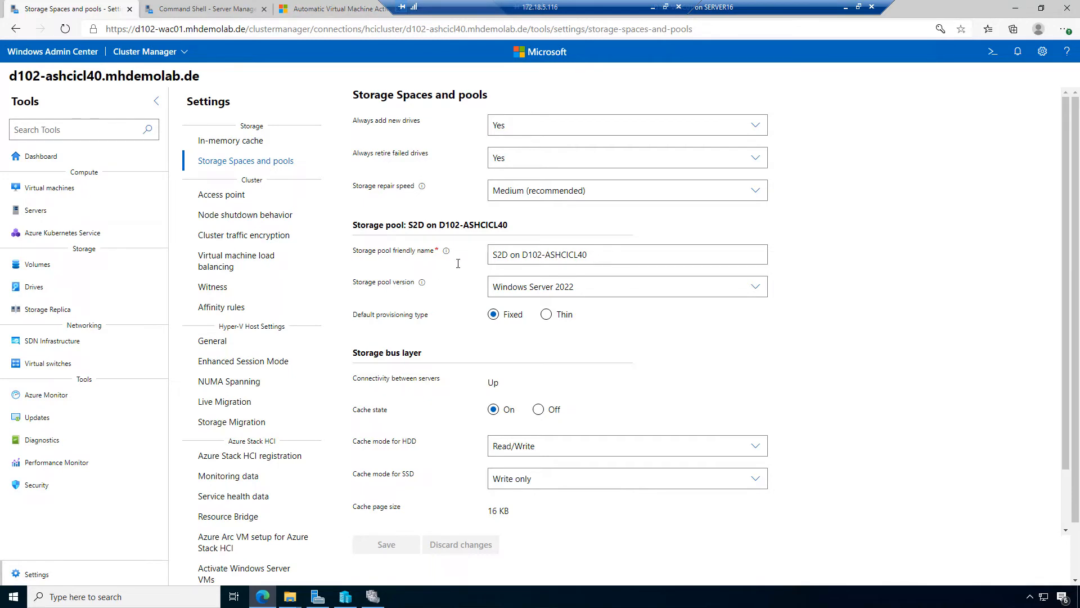
left_click(41, 293)
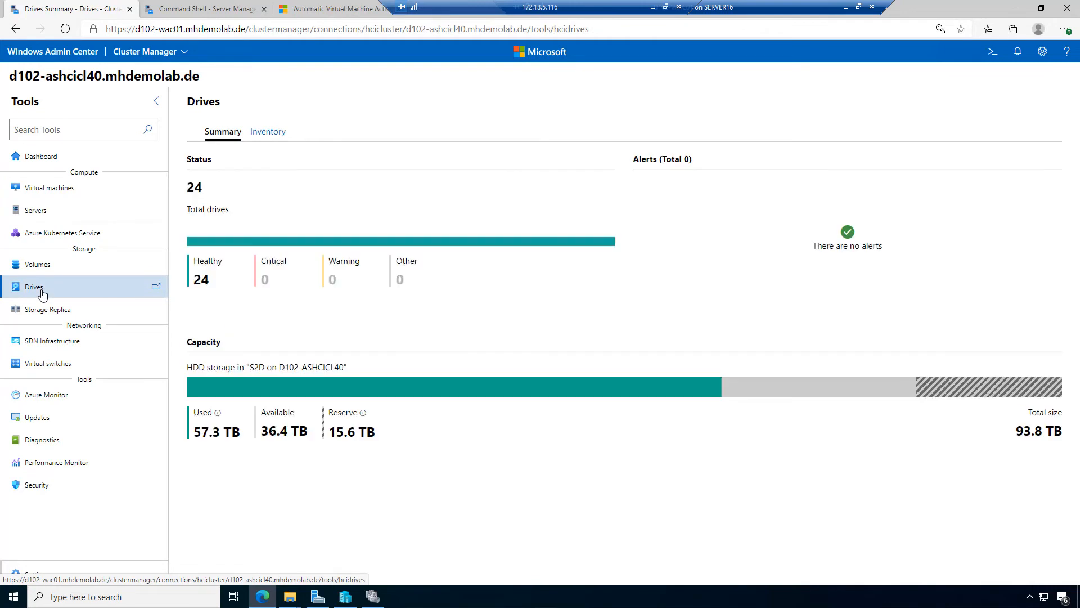
left_click(277, 136)
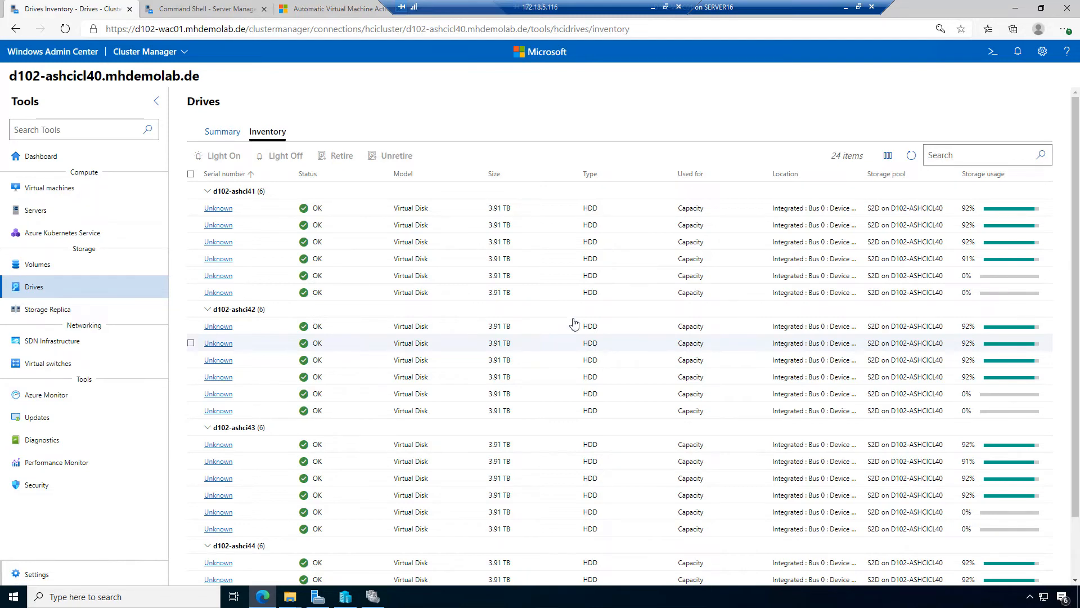
left_click(914, 159)
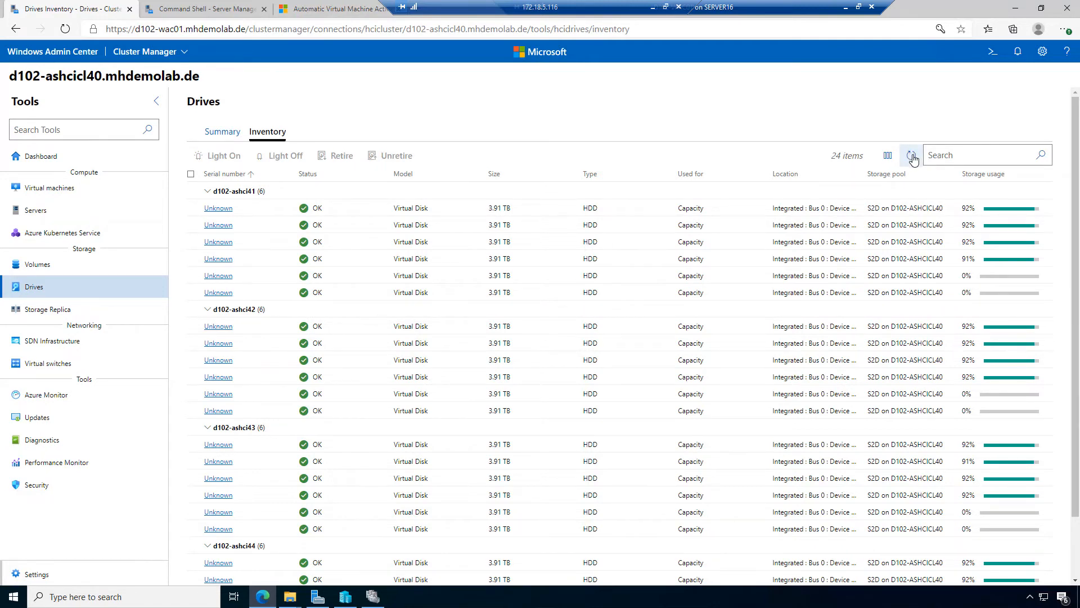
Run Get-StorageJob in the D102-ASHCI41 PowerShell session to check for running storage jobs
left_click(198, 12)
type("get-storagej")
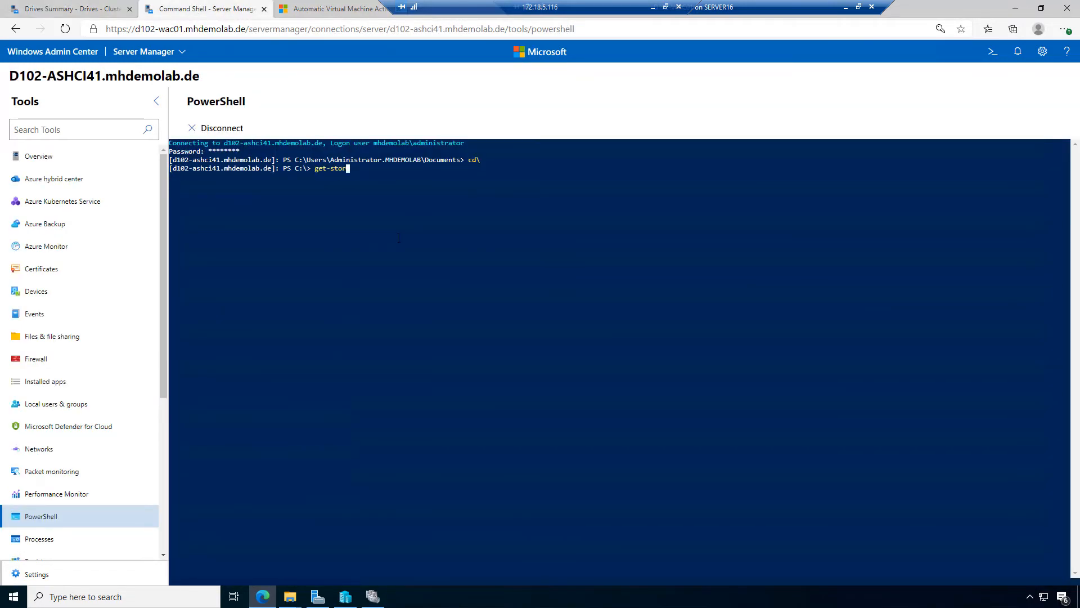
key("Tab")
key("Return")
Start rebalancing the pool by running Get-StoragePool "S2D on D102-ASHCICL40" | Optimize-StoragePool
type("get-stor")
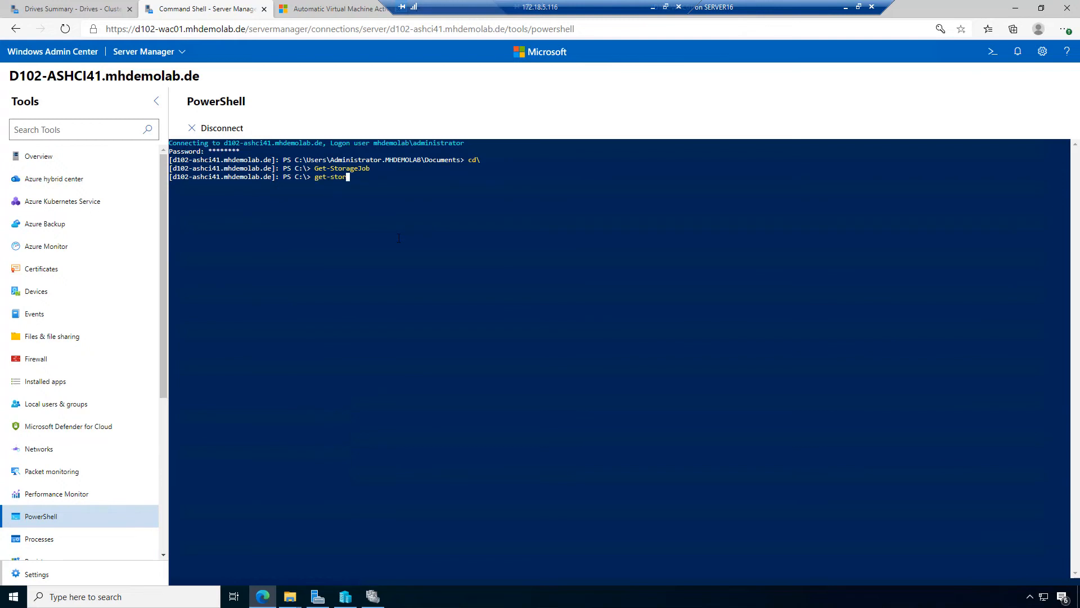
key("Tab")
key("Tab")
key("BackSpace")
key("BackSpace")
key("BackSpace")
key("BackSpace")
key("BackSpace")
key("BackSpace")
key("BackSpace")
key("BackSpace")
key("BackSpace")
key("BackSpace")
type("P")
key("Tab")
type("|")
type("S2D")
type(" on D")
type("102")
type("-ASHCI")
type("CL40")
type("\"")
type(" | ")
type("Optimiz")
type("e-StoragePool")
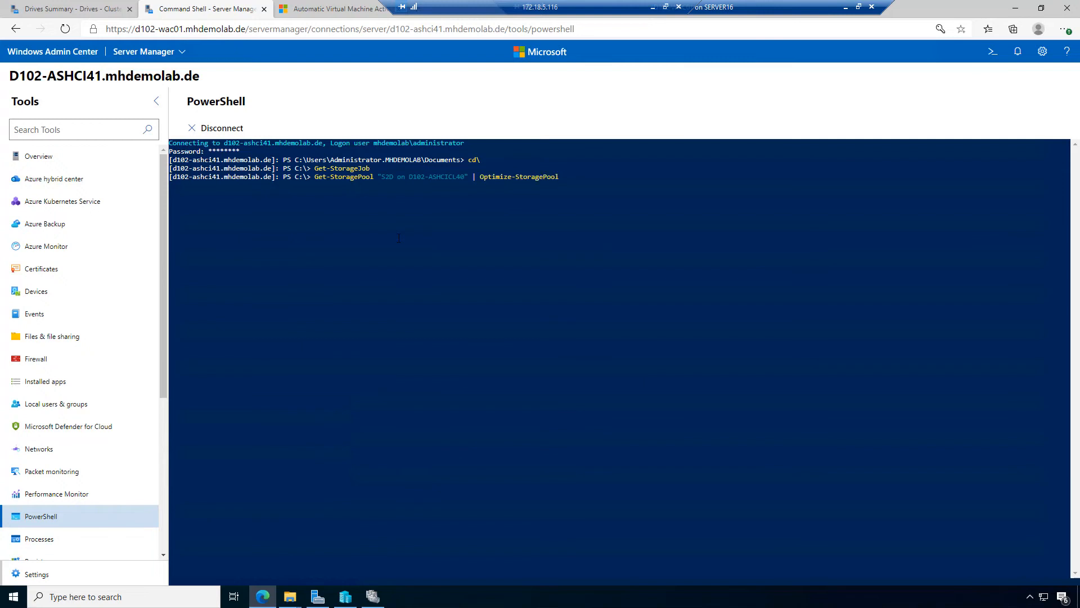
key("Return")
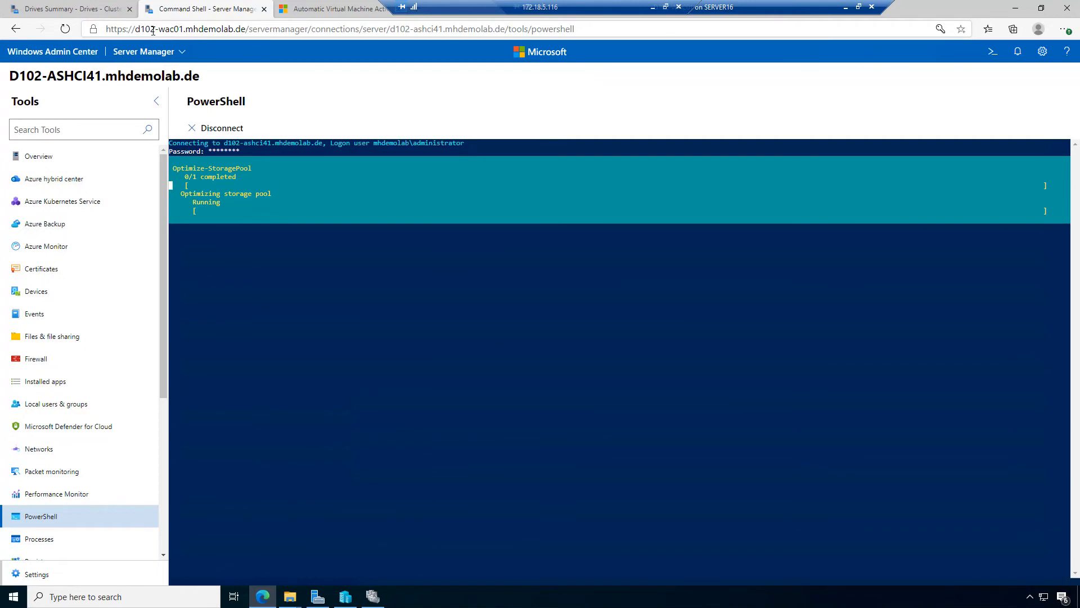
Compare the storage usage in the cluster's drive inventory with the pool optimization progress, and refresh the inventory
left_click(67, 6)
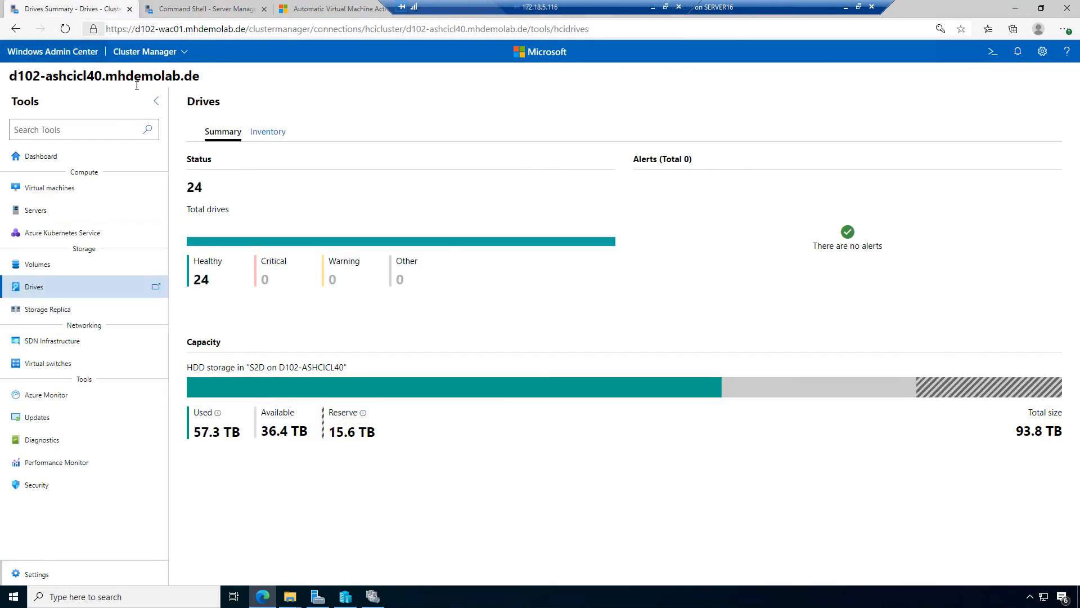
left_click(270, 132)
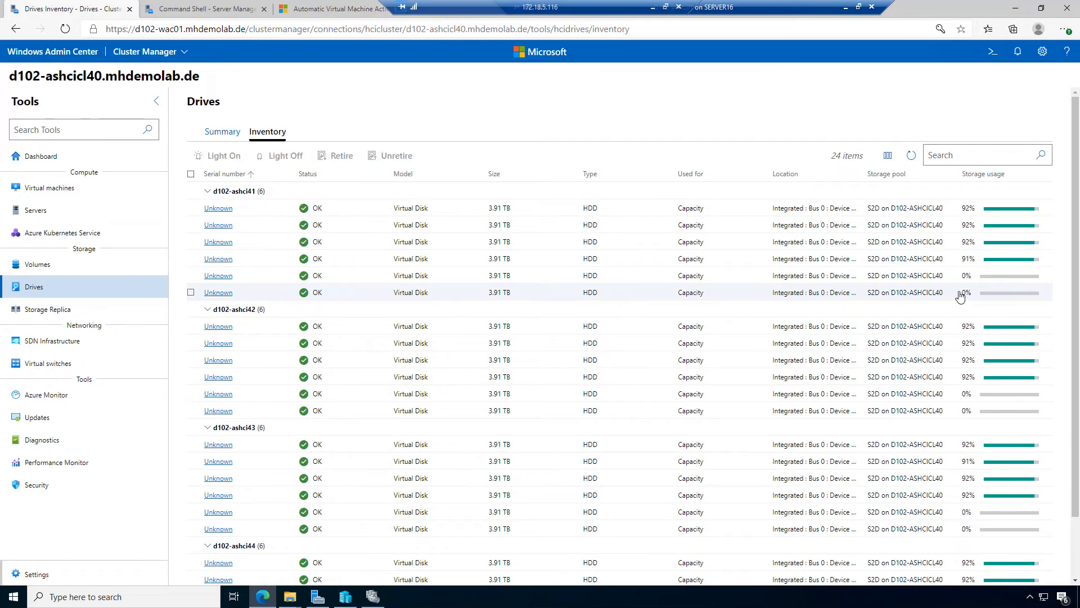
left_click(231, 11)
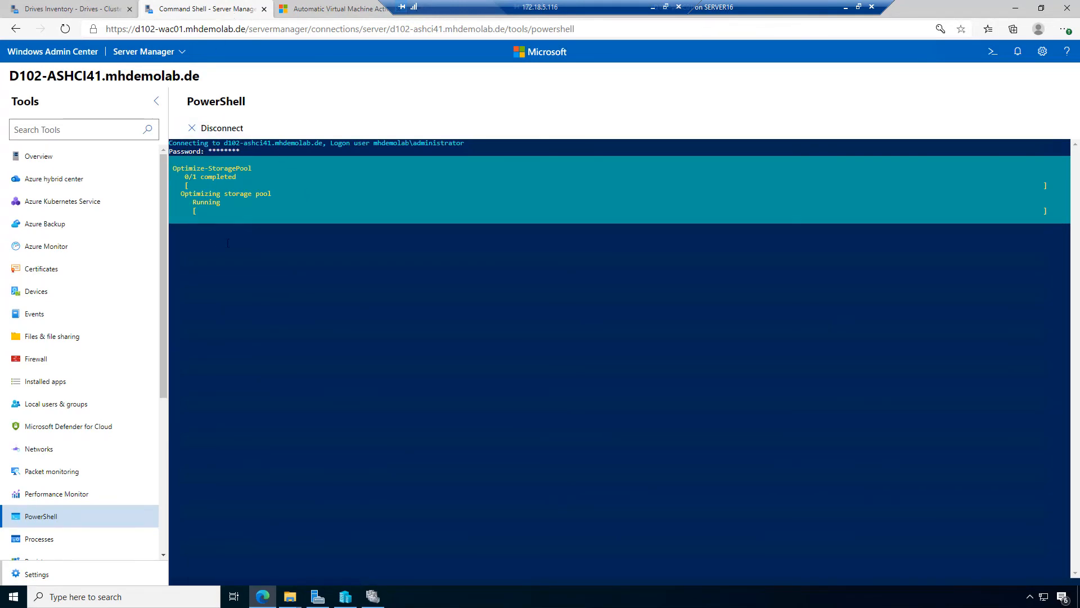
left_click(68, 9)
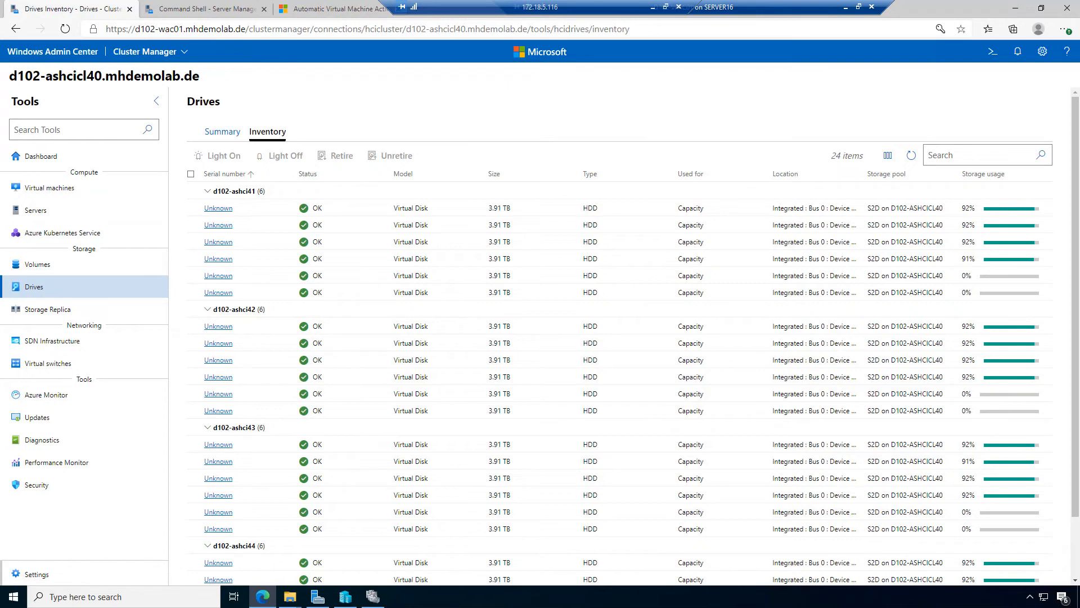
key("ctrl+Tab")
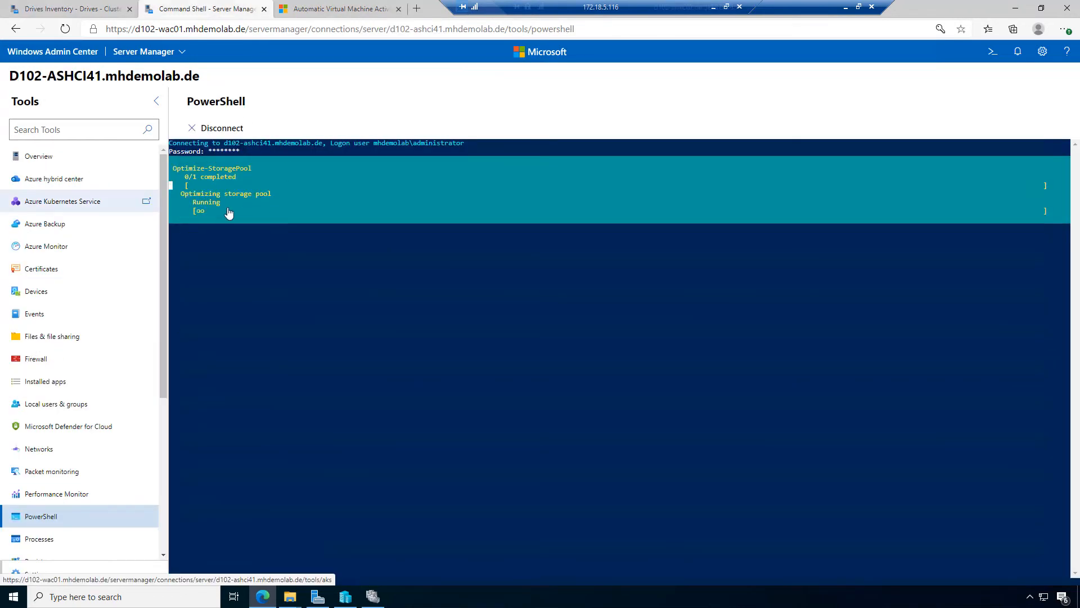
left_click(71, 11)
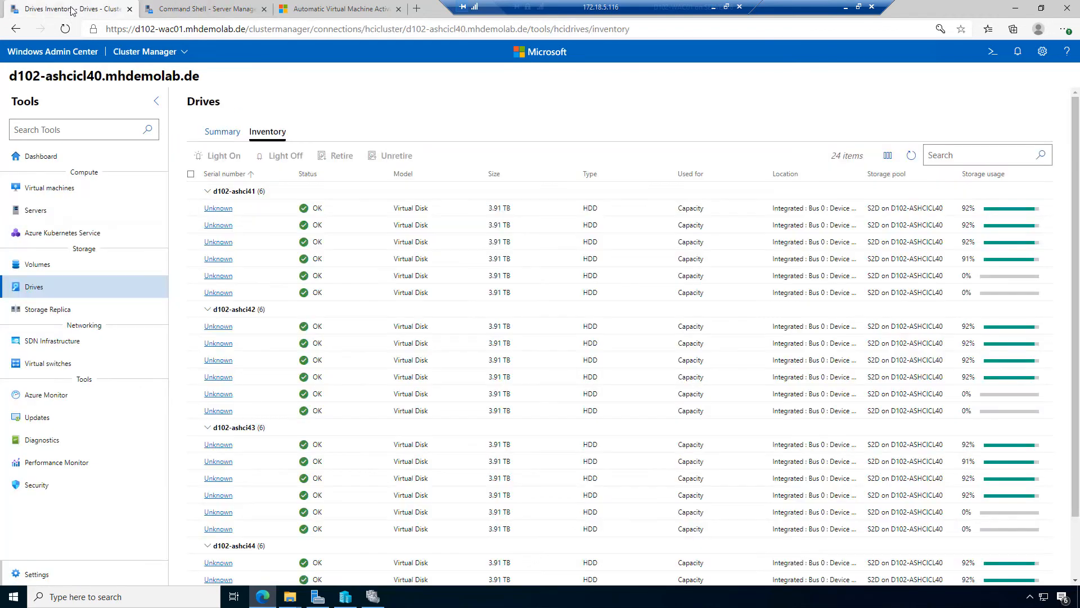
left_click(912, 156)
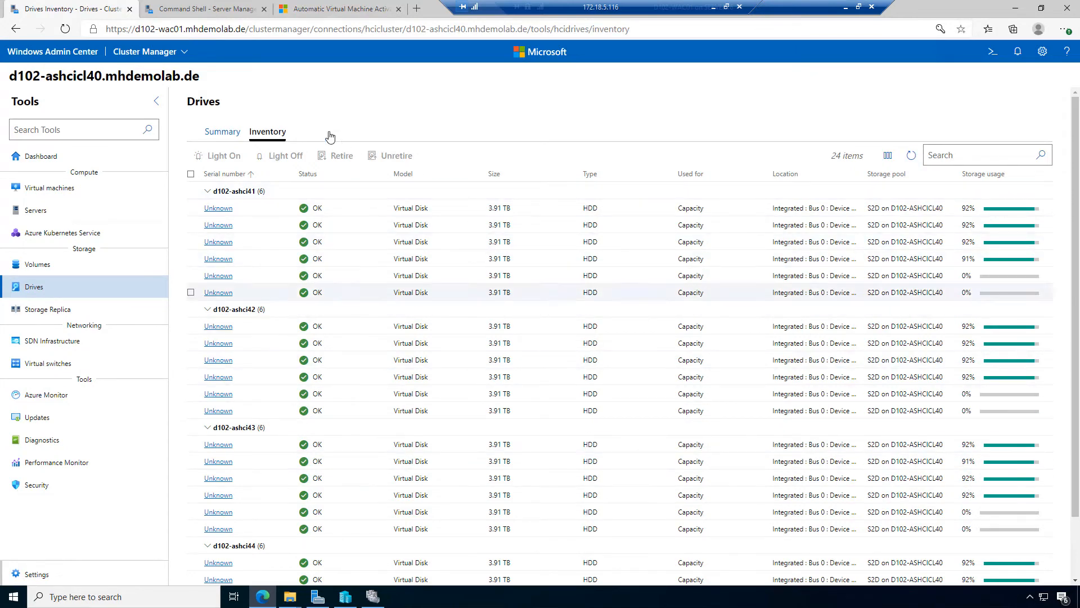
Open a second connection to D102-ASHCI41 in a new browser tab using another account, filling in the administrator credentials and applying them to all connections
right_click(70, 52)
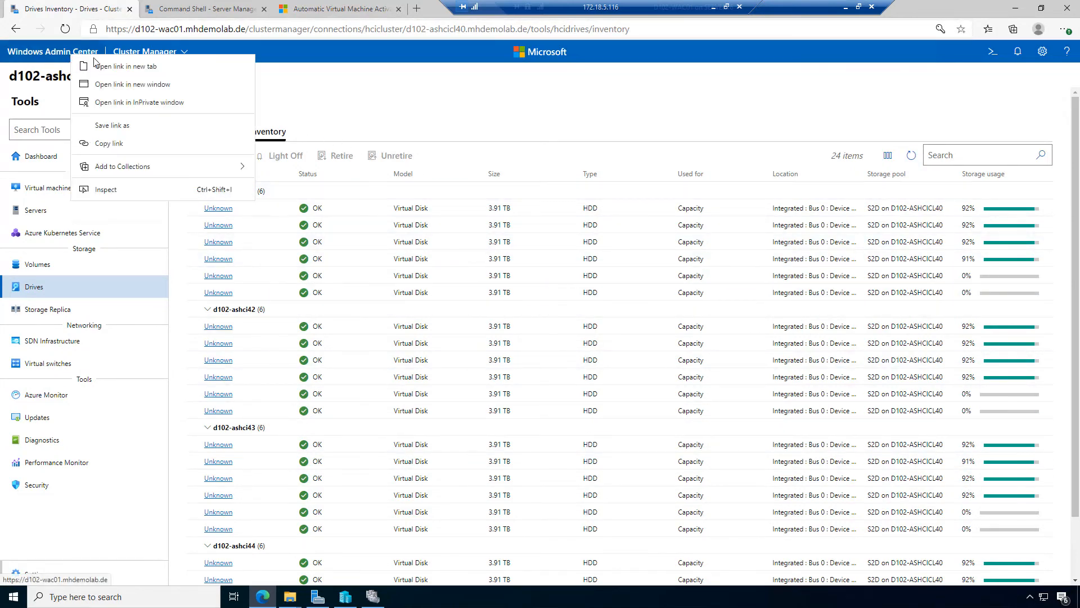
left_click(125, 66)
left_click(349, 6)
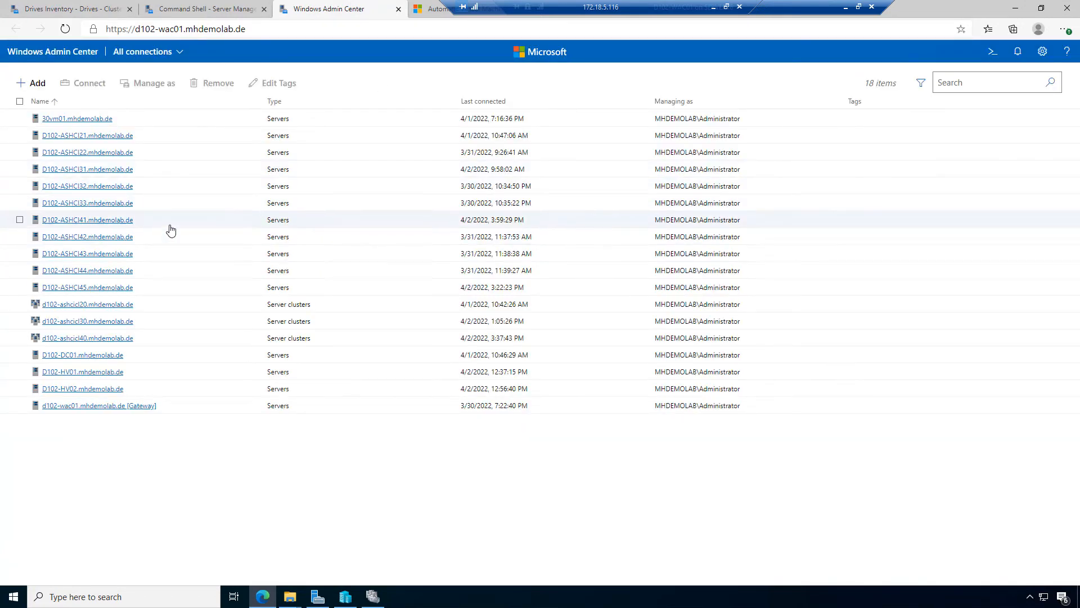
left_click(94, 224)
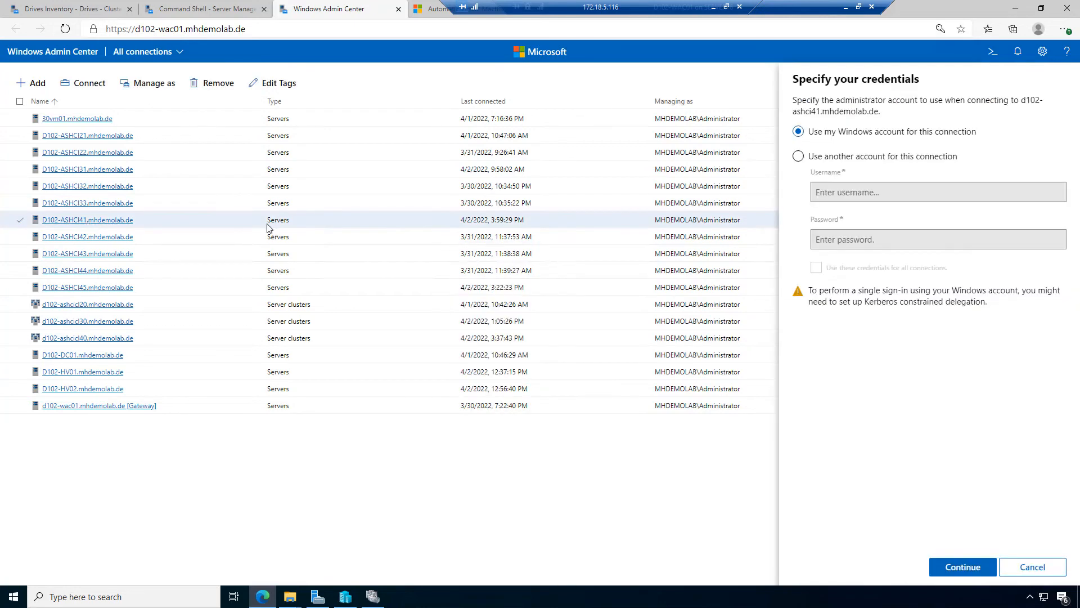
left_click(840, 157)
left_click(881, 194)
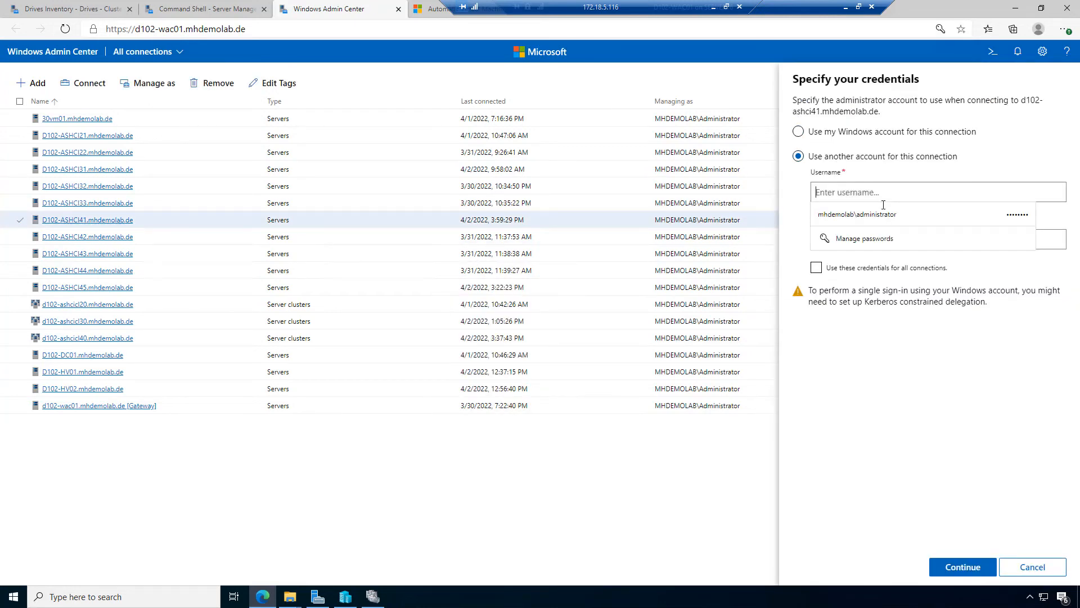
left_click(887, 214)
left_click(816, 268)
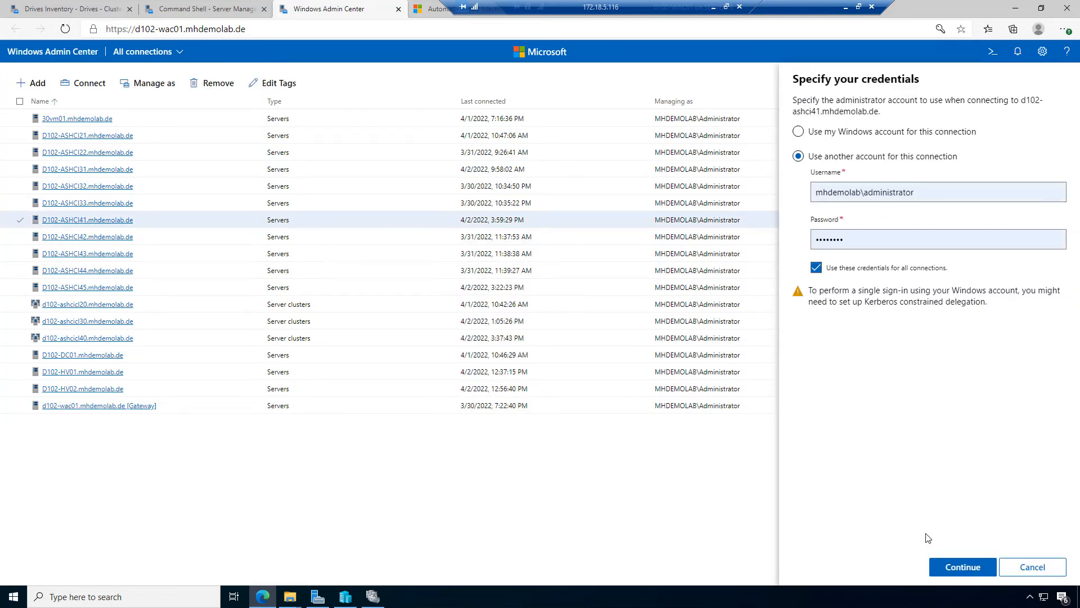
left_click(965, 568)
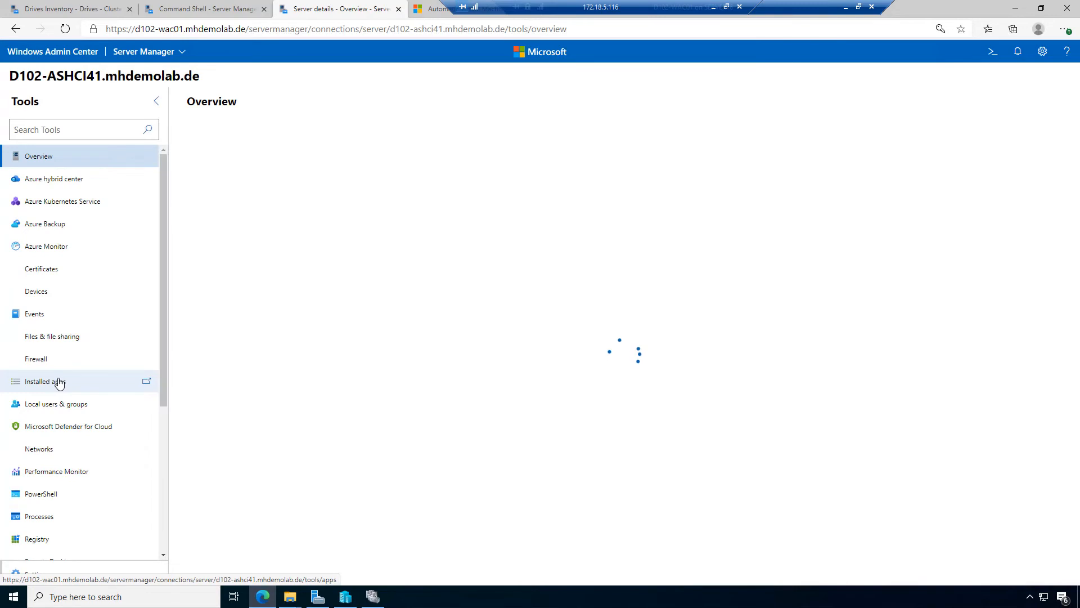
Open a second PowerShell session on D102-ASHCI41, sign in with the administrator password, and change to the root of C:
left_click(51, 516)
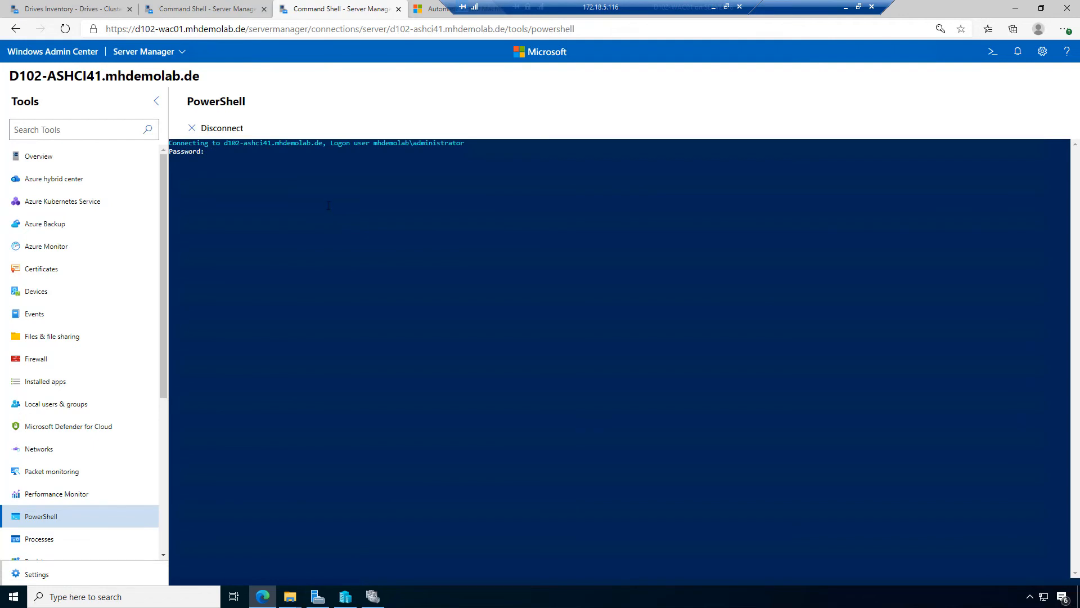
type("********")
key("Return")
type("cd\\")
key("Return")
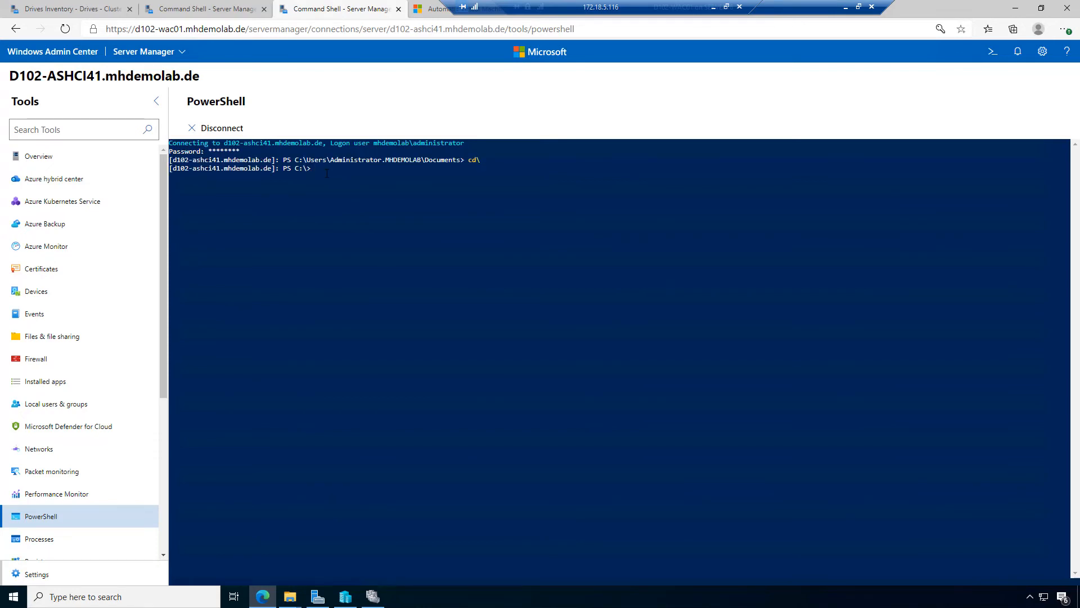
Run Get-StorageJob in the second session to check the pool optimization job, and reload the cluster's drive inventory
type("get-storagej")
key("Tab")
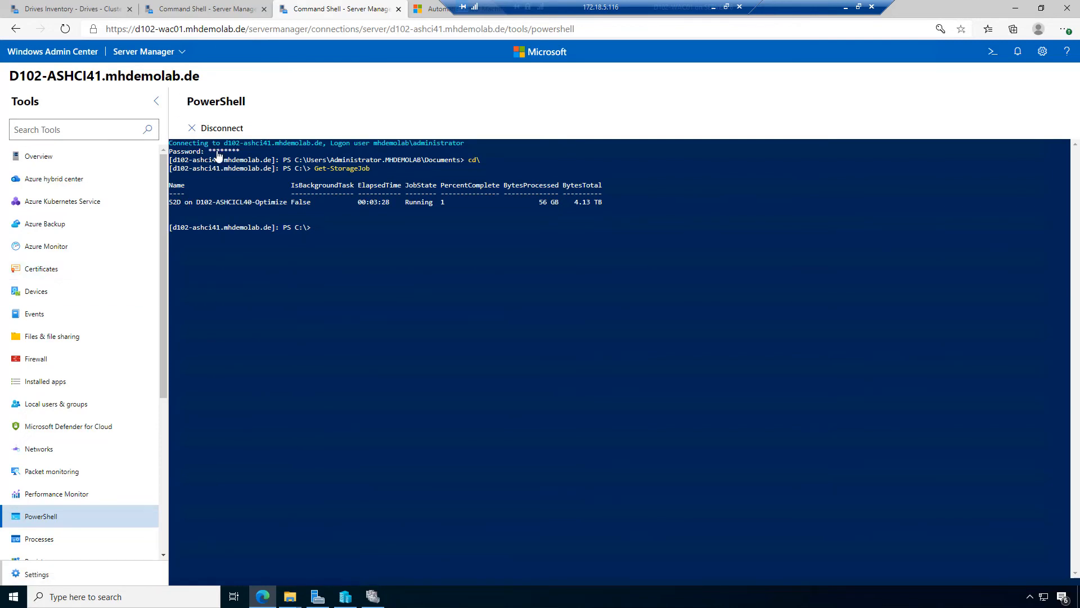
left_click(64, 9)
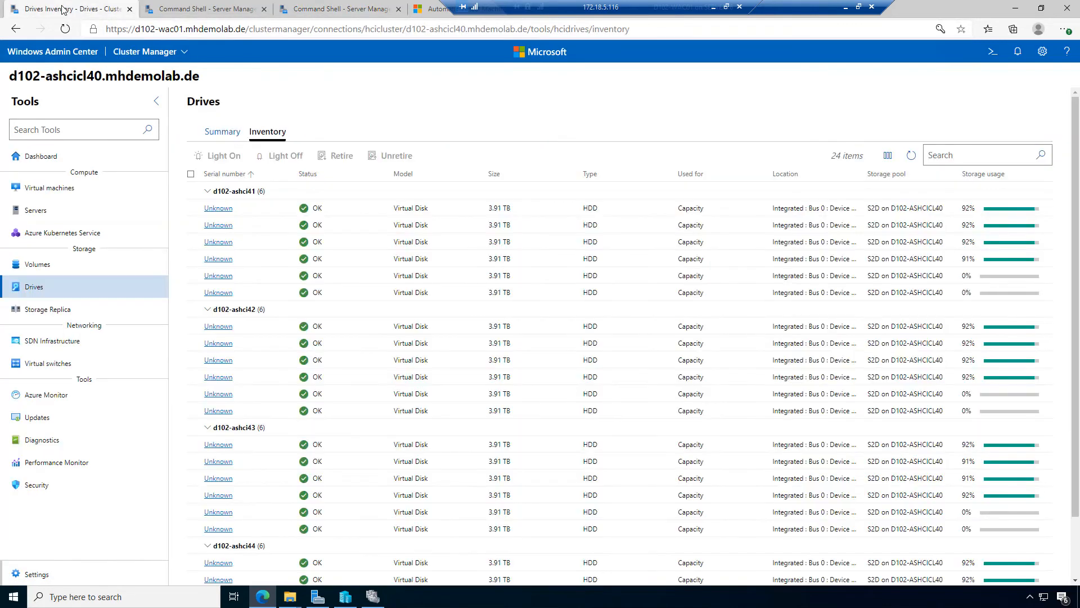
left_click(655, 33)
key("Return")
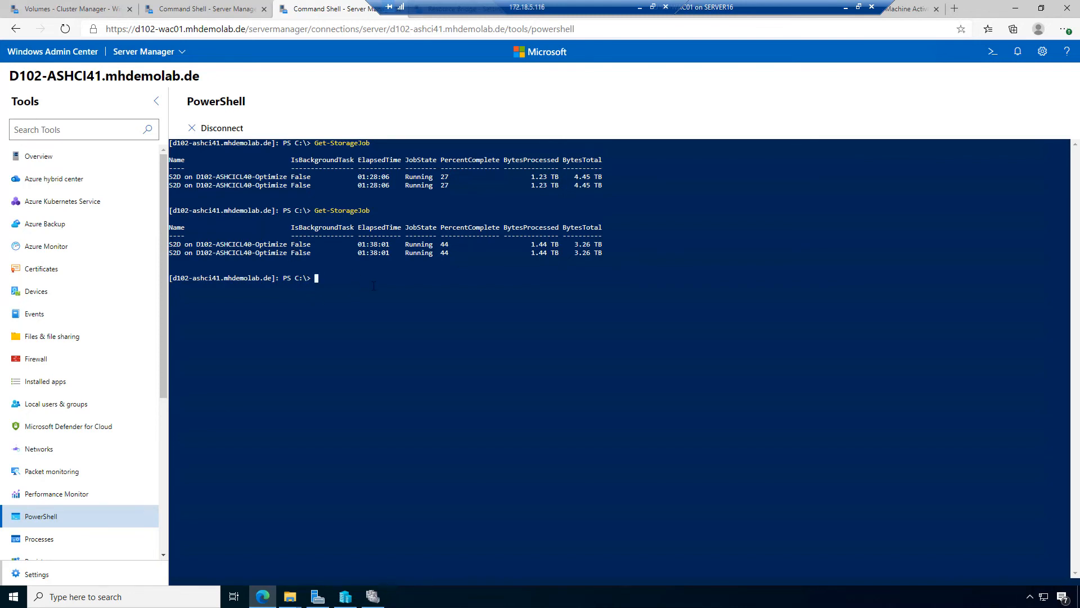
Run Get-StorageJob again in the second D102-ASHCI41 session for an updated job status
type("get-storagej")
key("Tab")
key("Return")
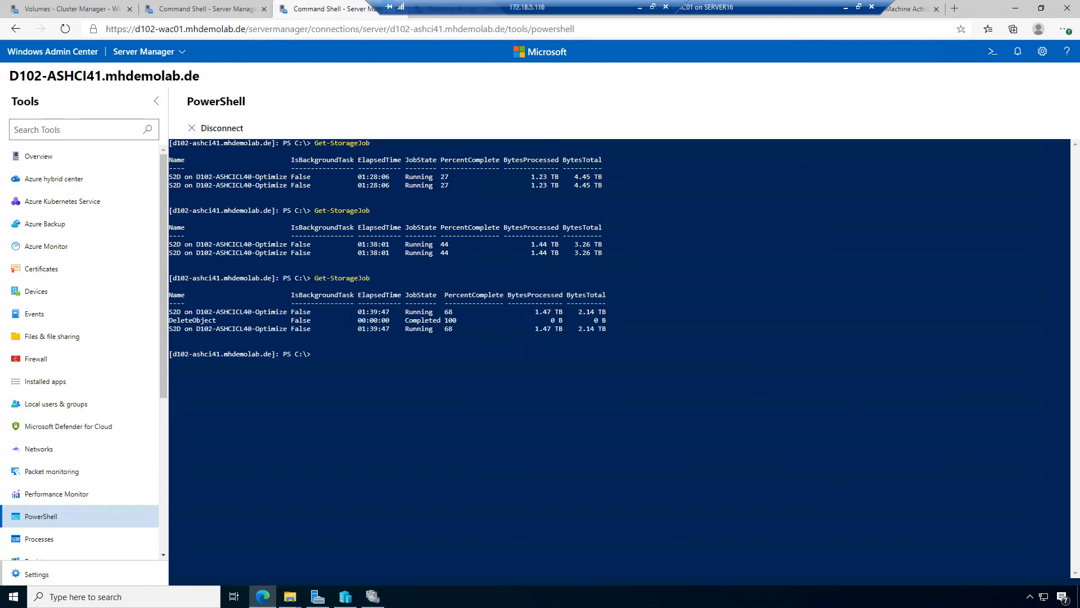
Examine the elapsed time, state and completion percentage of the Optimize and DeleteObject jobs in the latest output
left_click_drag(346, 311, 464, 311)
left_click_drag(345, 329, 460, 328)
left_click_drag(354, 312, 461, 311)
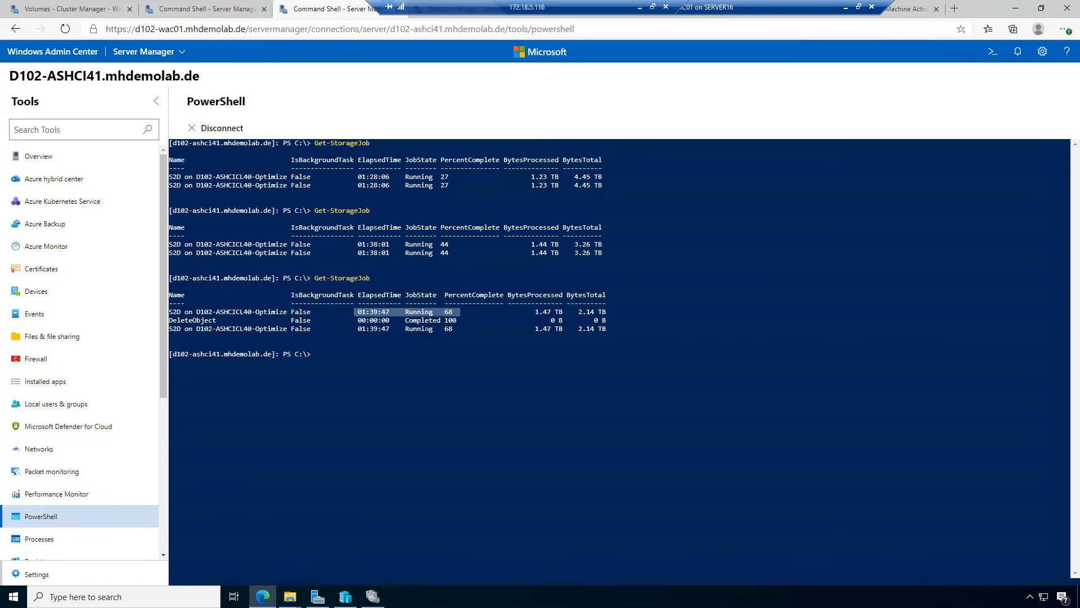
left_click_drag(185, 320, 465, 320)
right_click(466, 320)
left_click(380, 333)
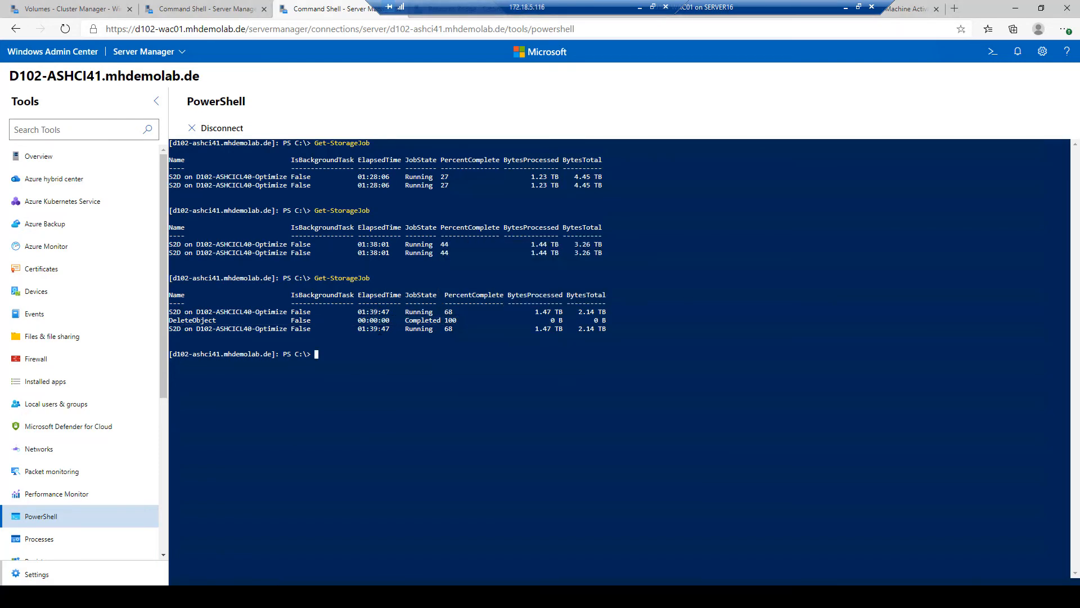
left_click_drag(349, 328, 465, 328)
left_click_drag(354, 312, 446, 314)
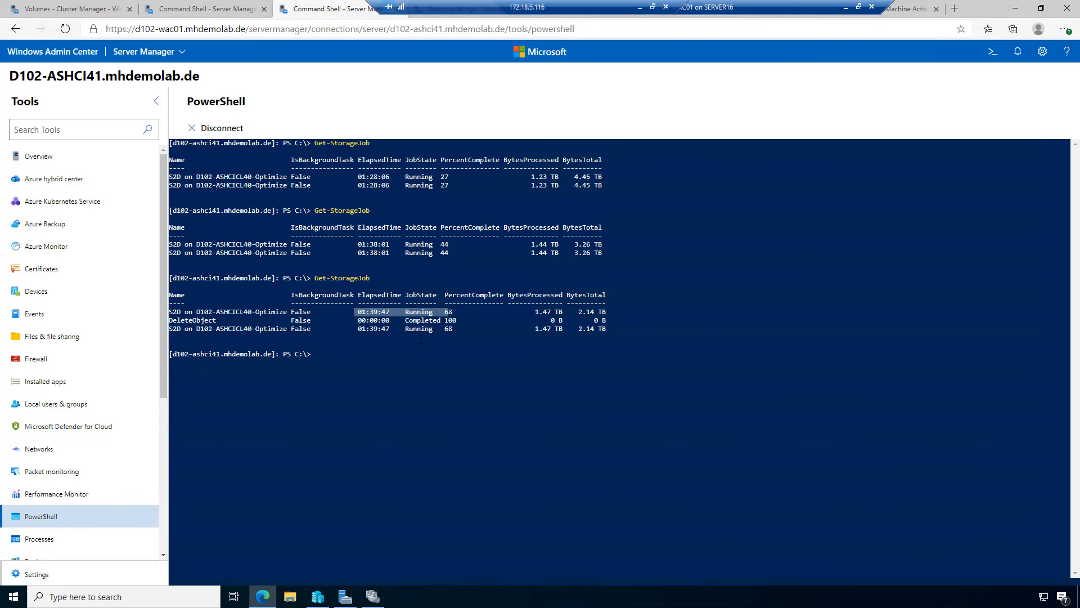
left_click(349, 361)
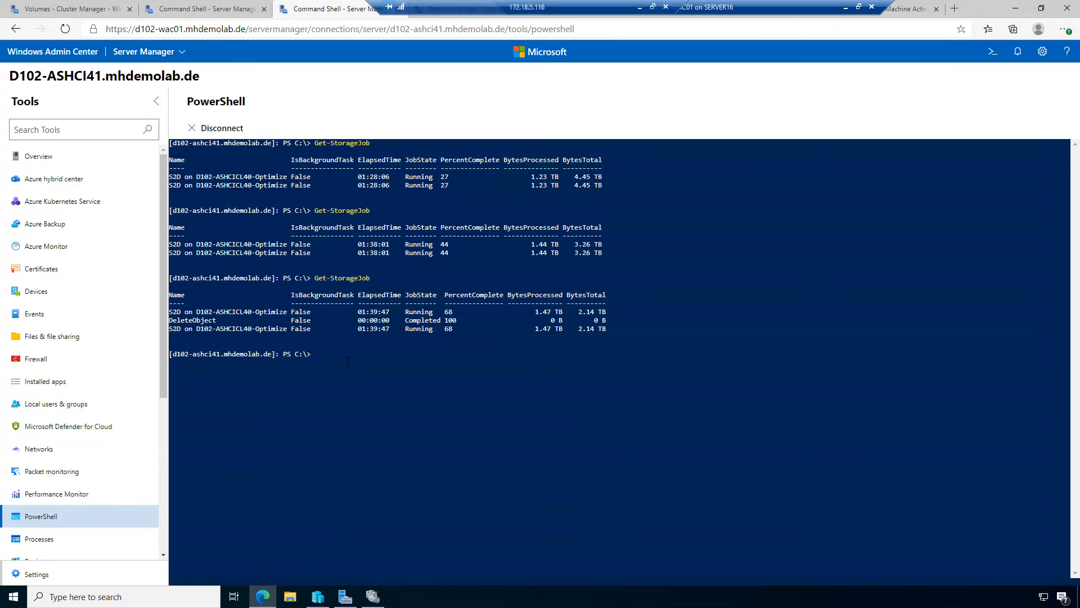
Check the Optimize-StoragePool progress bar in the first session, and rerun Get-StorageJob in the second session
left_click(224, 7)
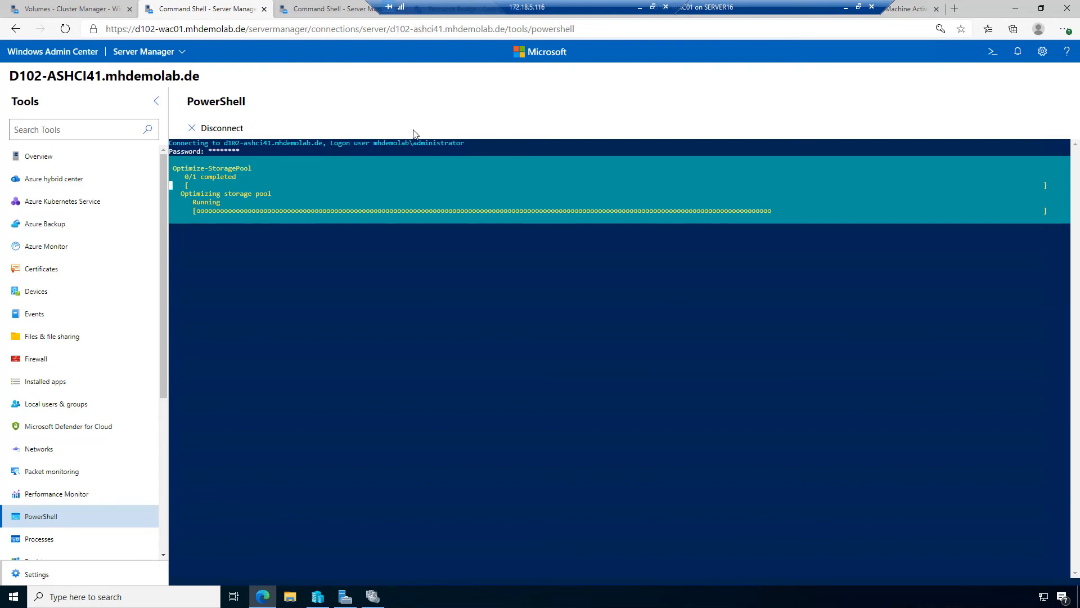
left_click(332, 9)
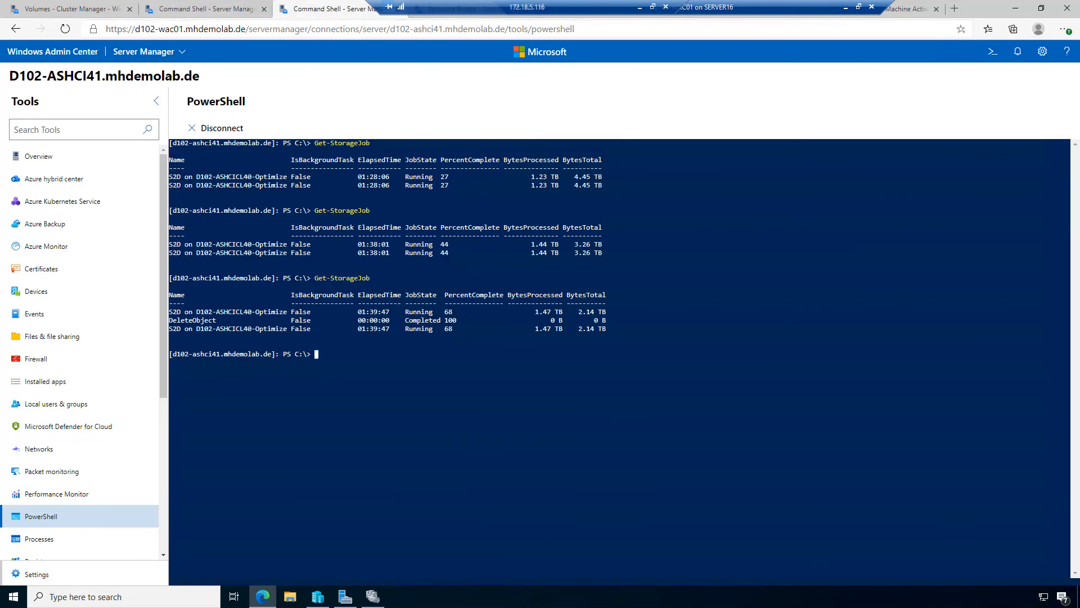
type("get-")
type("storage")
key("Tab")
key("Return")
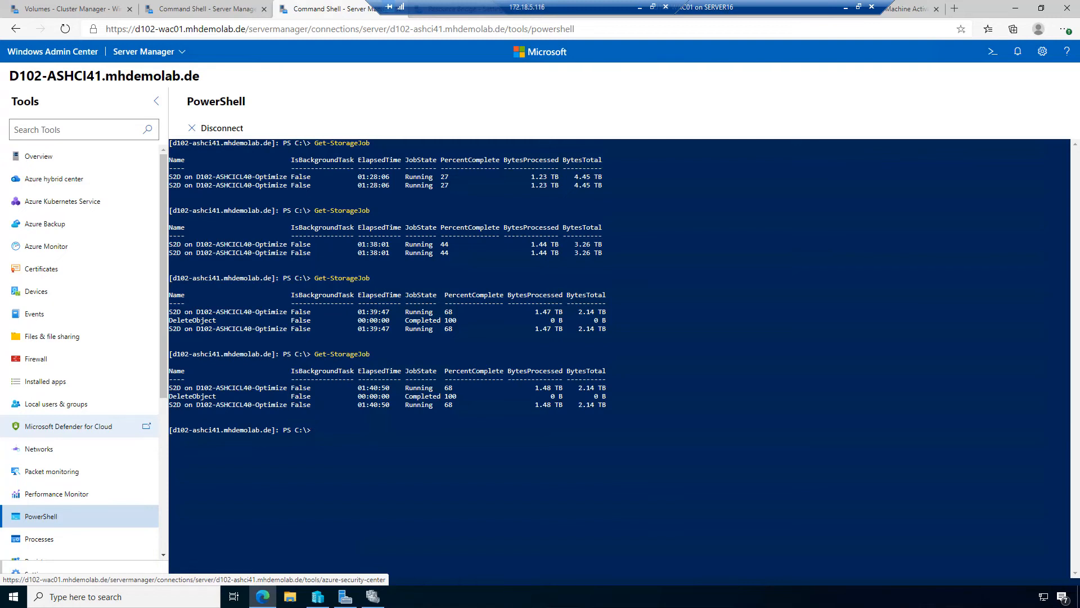
Recheck the Optimize-StoragePool progress in the first session and query the storage jobs again with Get-StorageJob in the second one
left_click(205, 9)
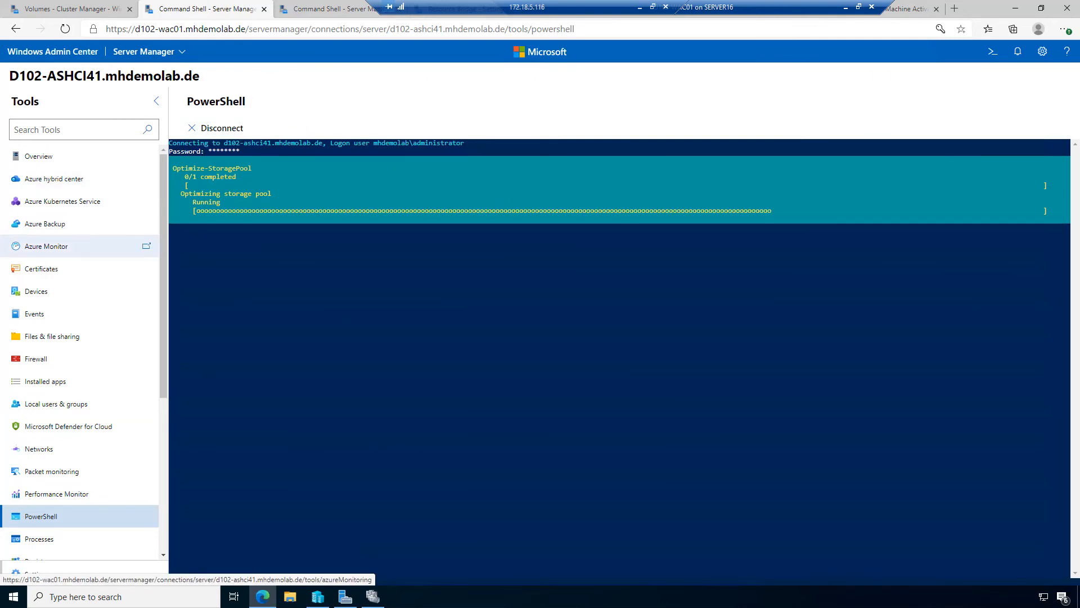
left_click(331, 8)
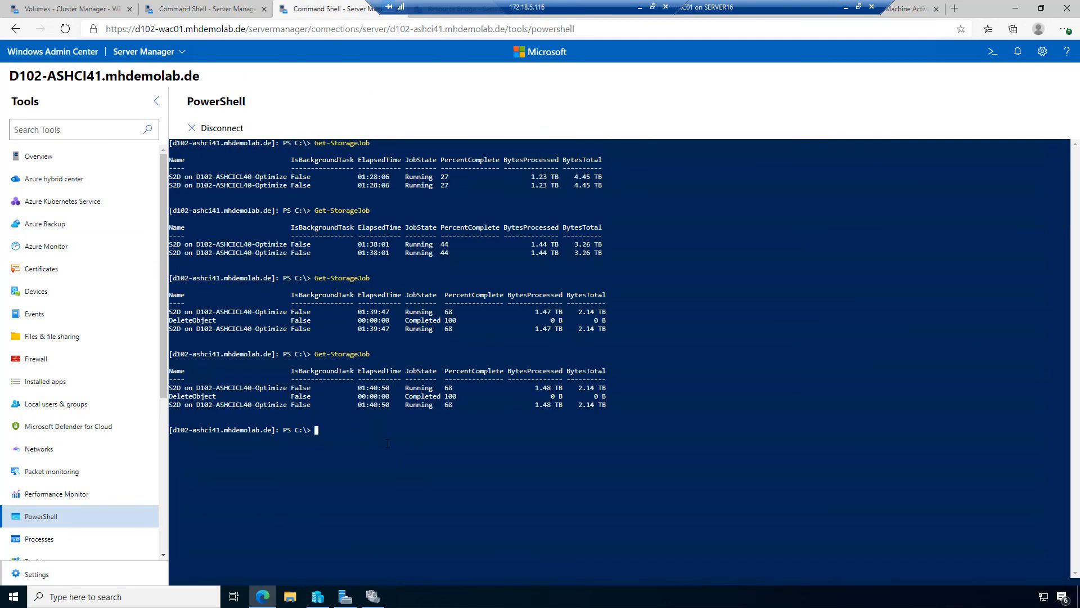
type("get-storagejo")
key("Tab")
key("Return")
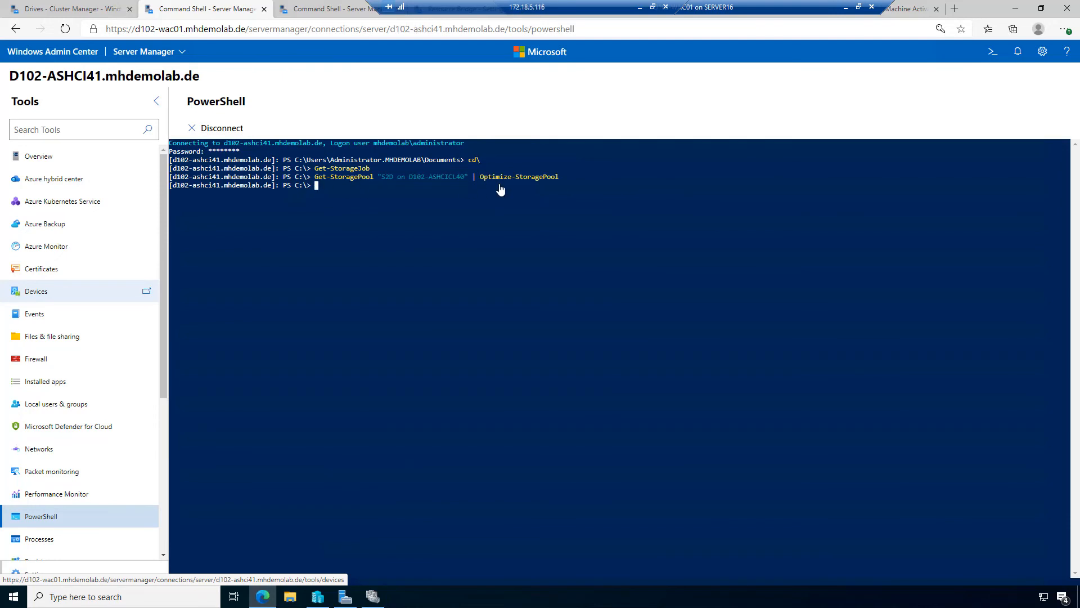
Return to the cluster's drives overview and load the drive inventory to check how storage usage is distributed
left_click(68, 11)
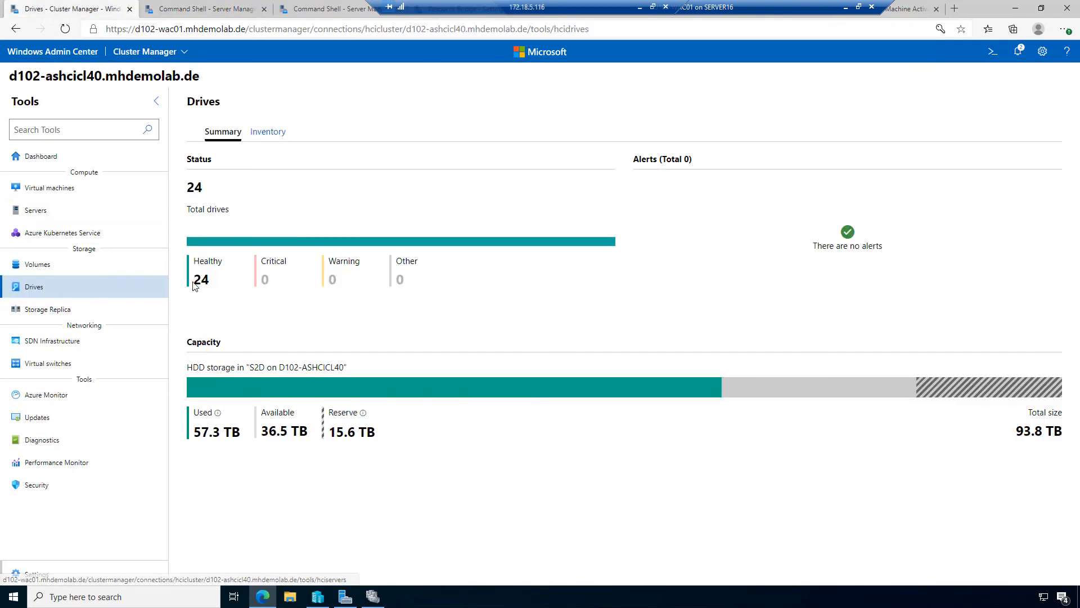
left_click(267, 133)
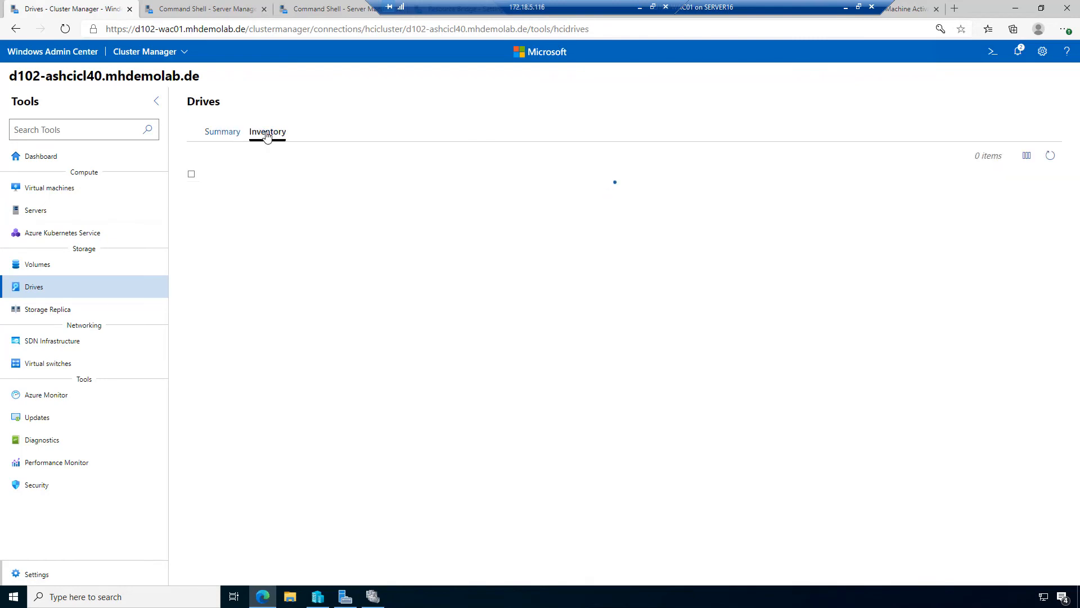
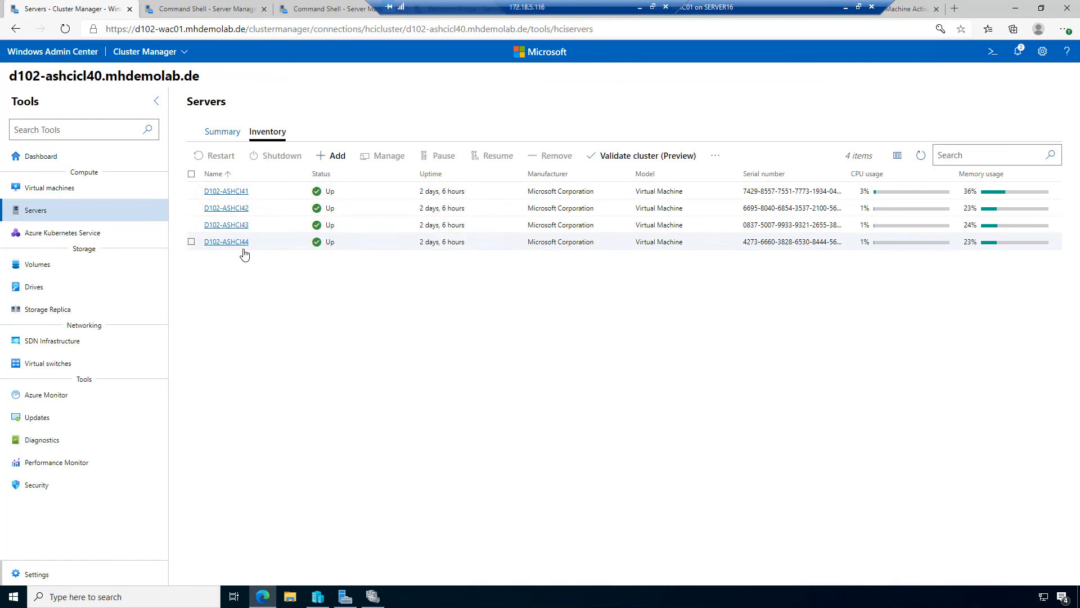
Add the server d102-ashci45.mhdemolab.de to the cluster d102-ashcicl40 from the Servers inventory
left_click(326, 160)
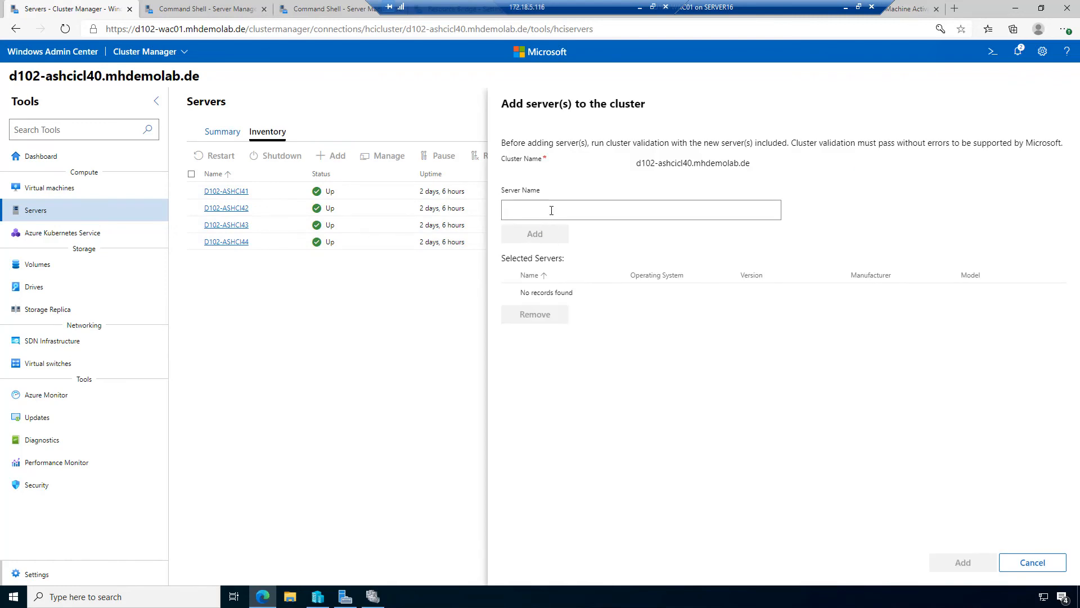
type("D102-A")
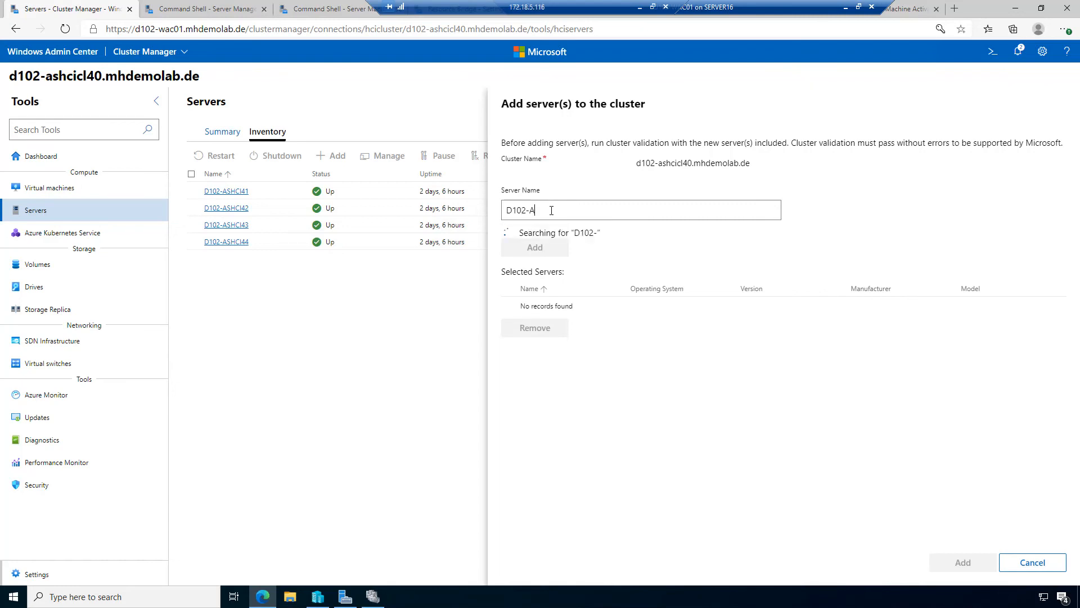
type("SHCI45")
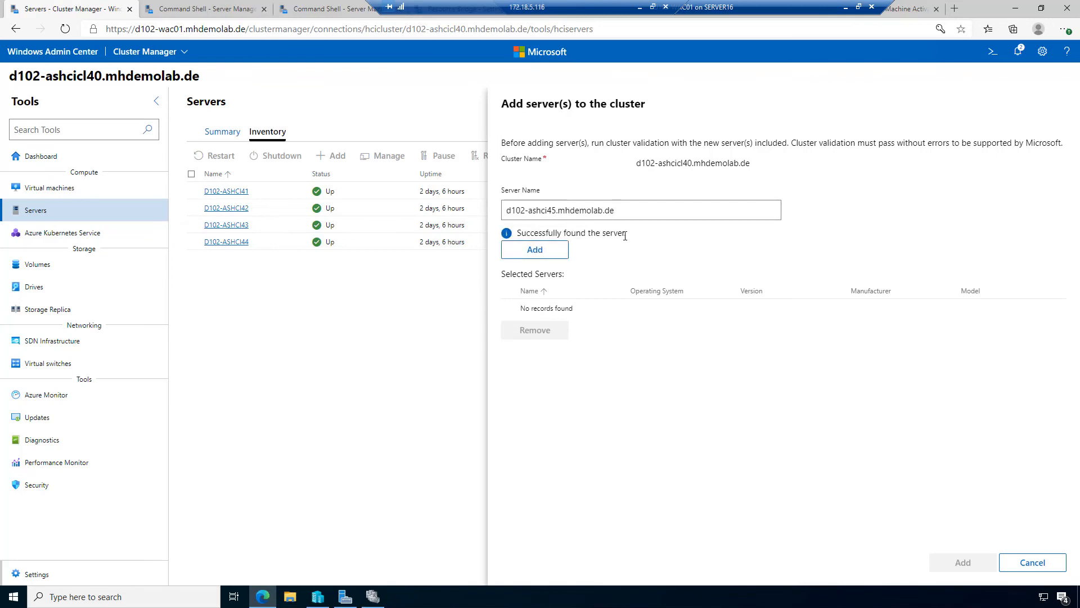
left_click(540, 251)
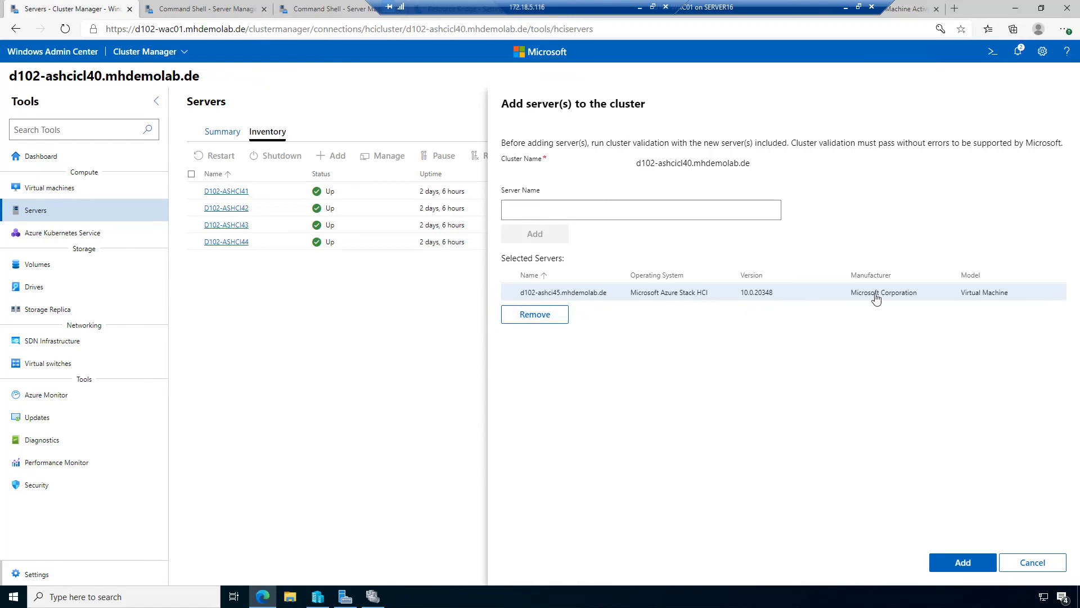
left_click(963, 563)
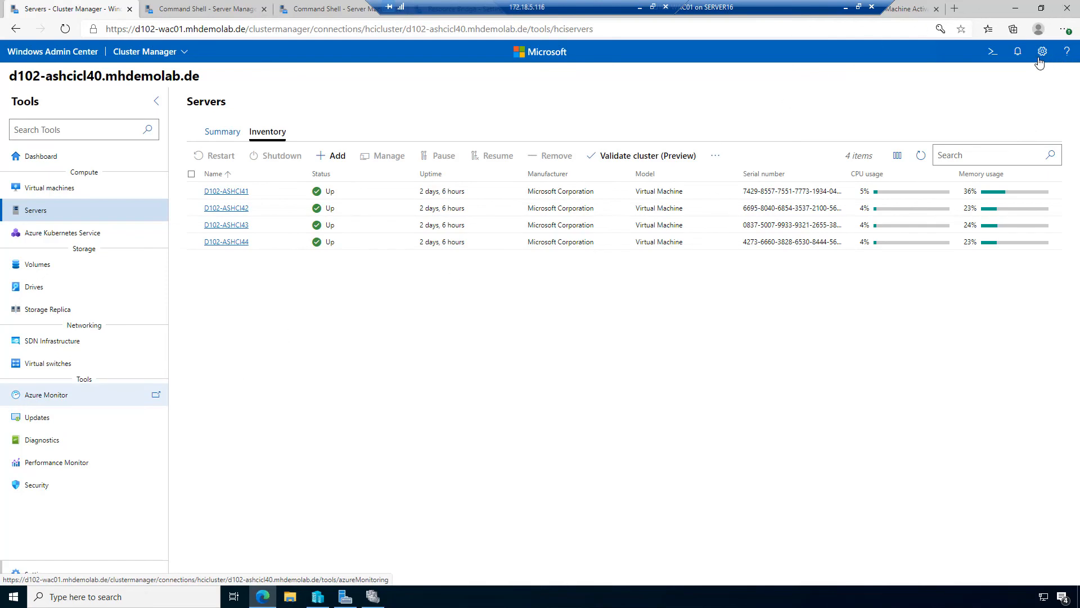
Monitor the node-adding job in the notifications and the status of D102-ASHCI45 in the server inventory
left_click(1018, 53)
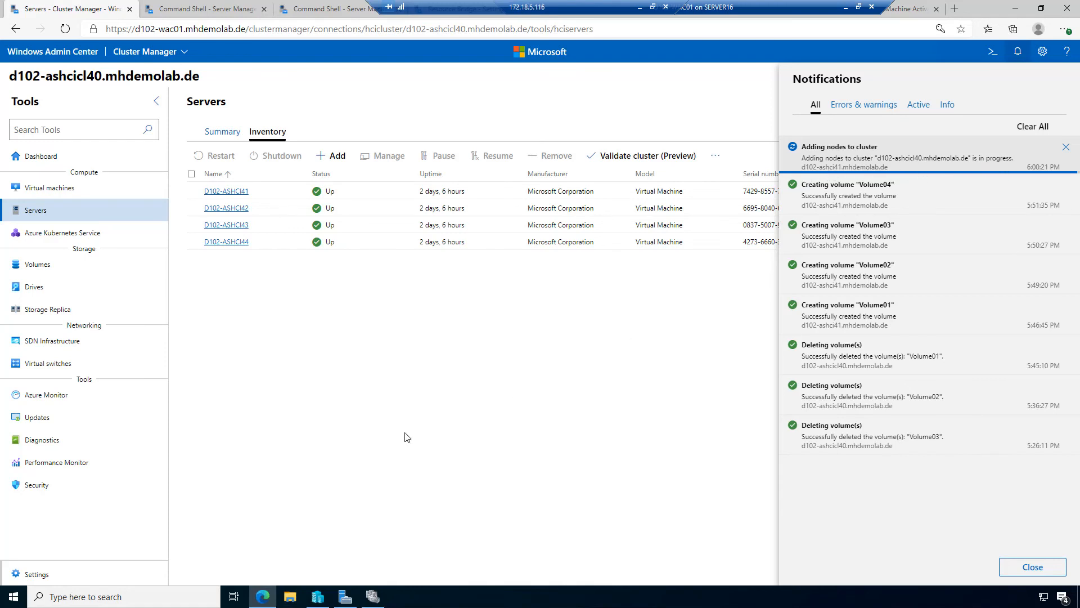
left_click(430, 490)
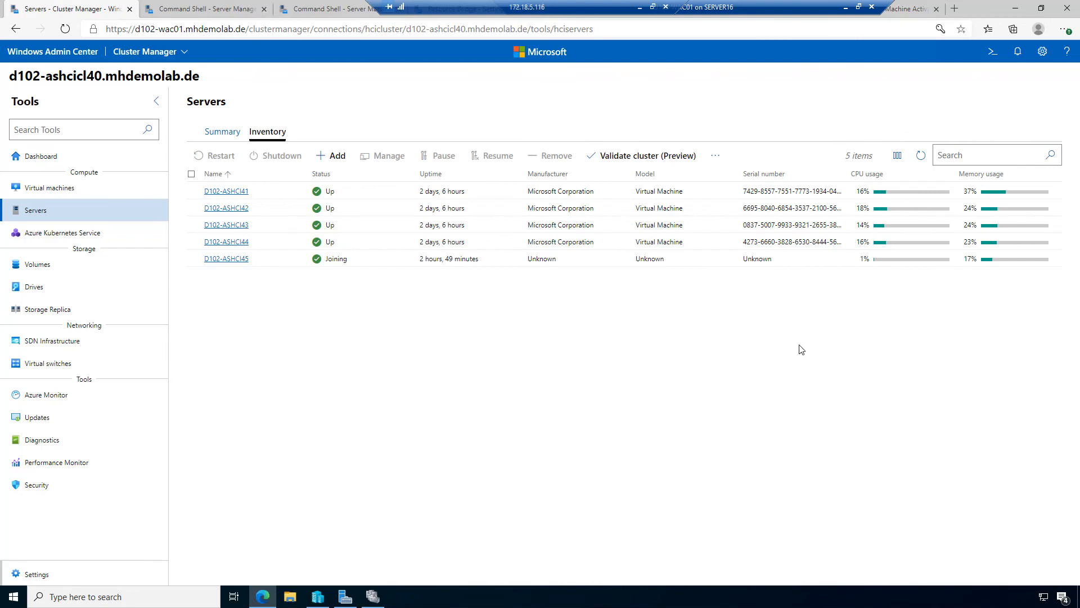
left_click(1017, 52)
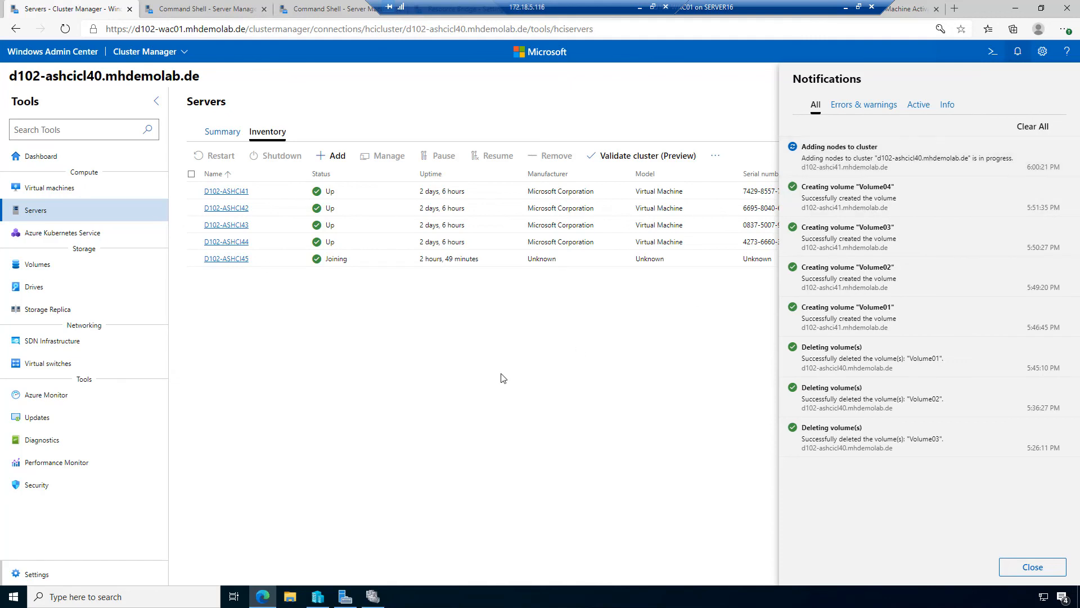
left_click(433, 406)
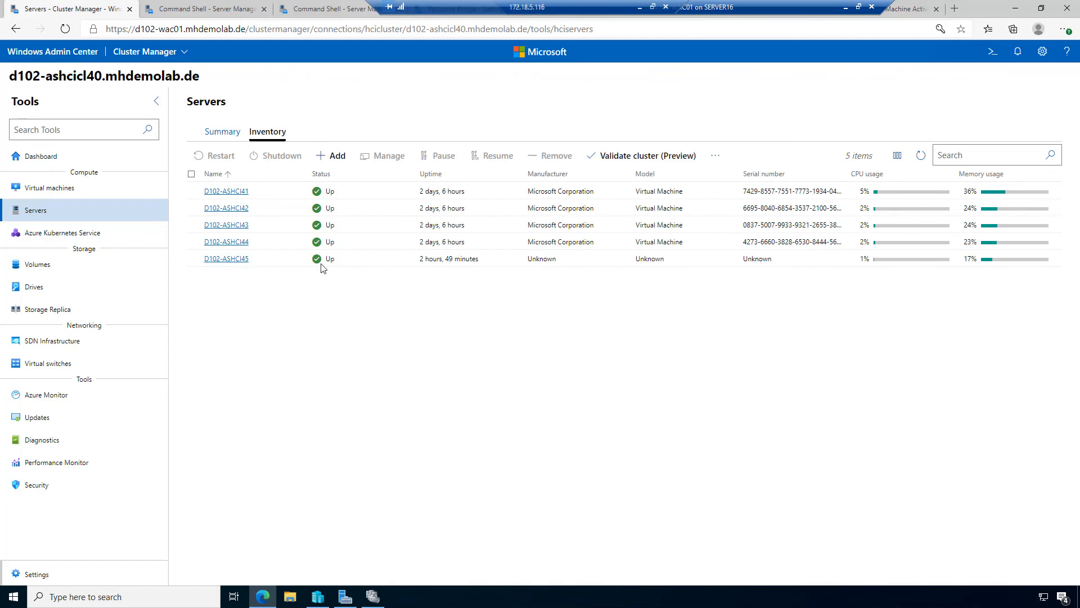
left_click(1017, 53)
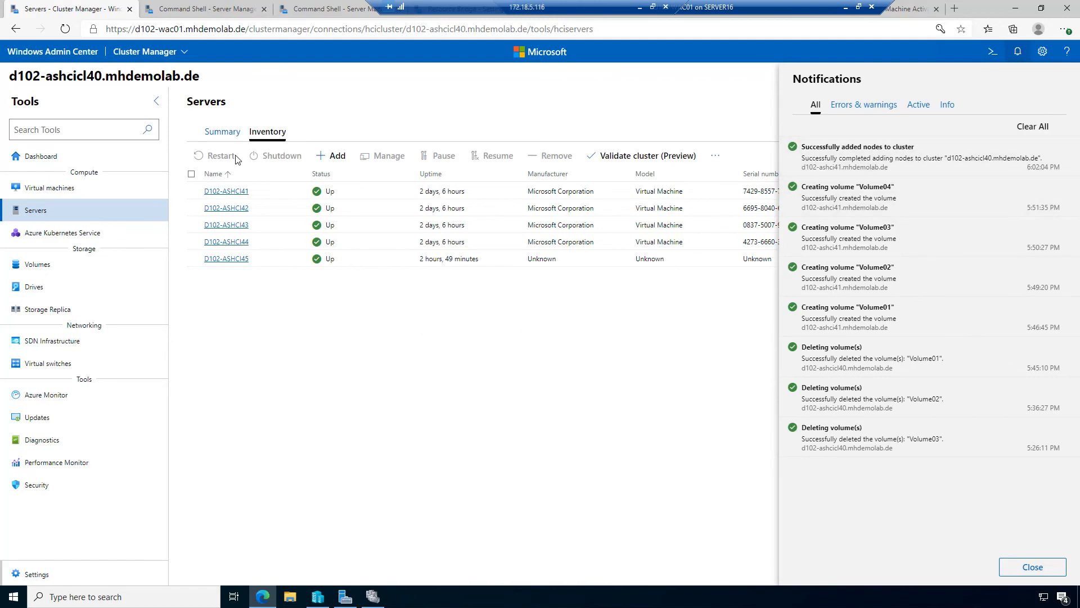
Examine the cluster's drive summary and the inventory of each node's disks, including those of d102-ashci45
left_click(41, 291)
left_click(42, 292)
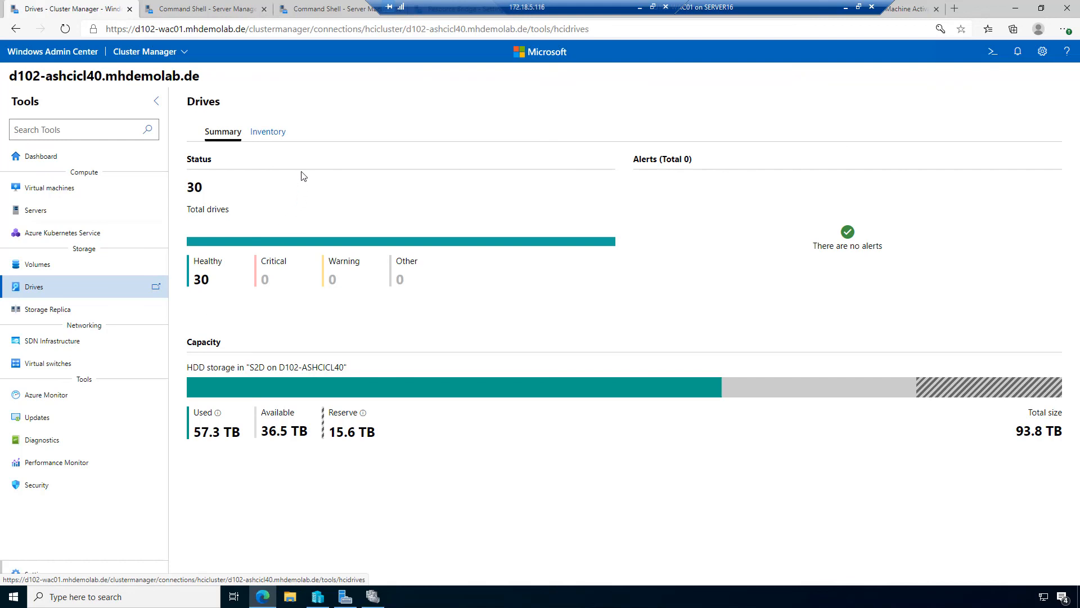
left_click(275, 137)
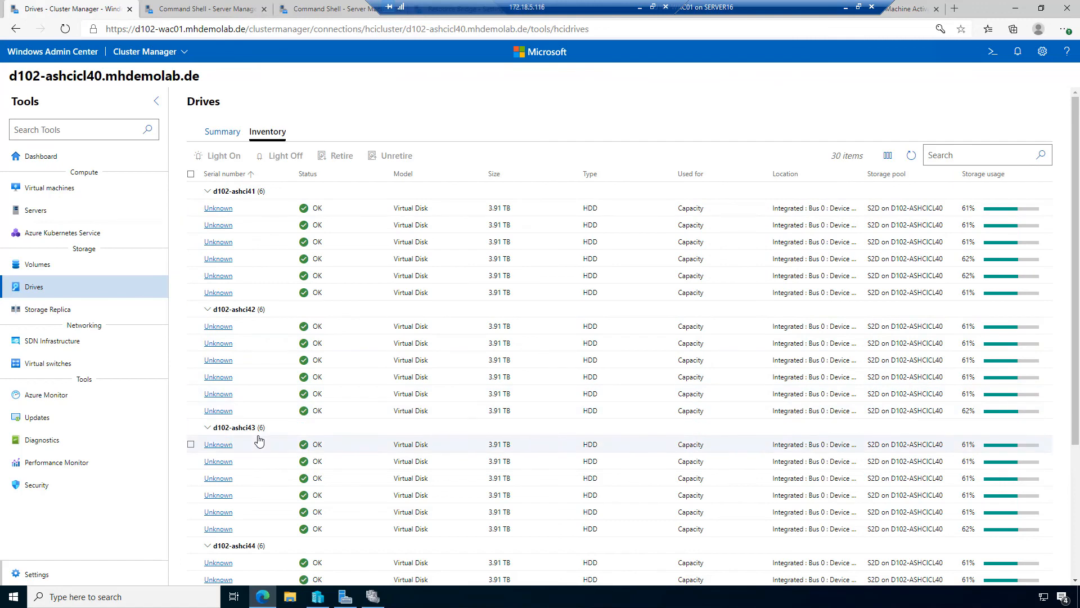
scroll(266, 449, "down", 3)
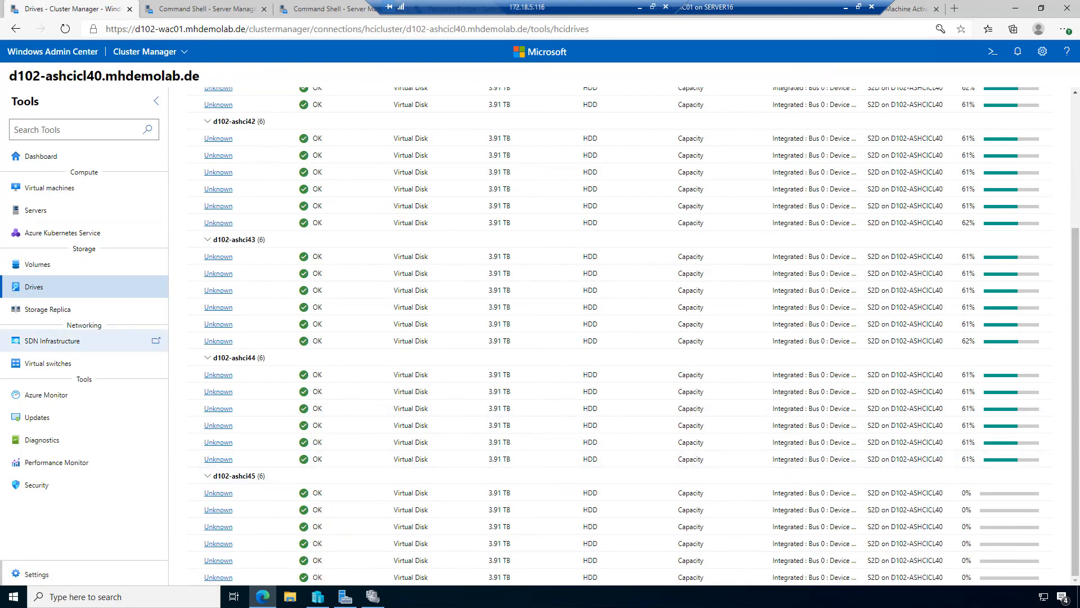
Review the AddPhysicalDisk entries in the Get-StorageJob output of the second D102-ASHCI41 session
left_click(338, 9)
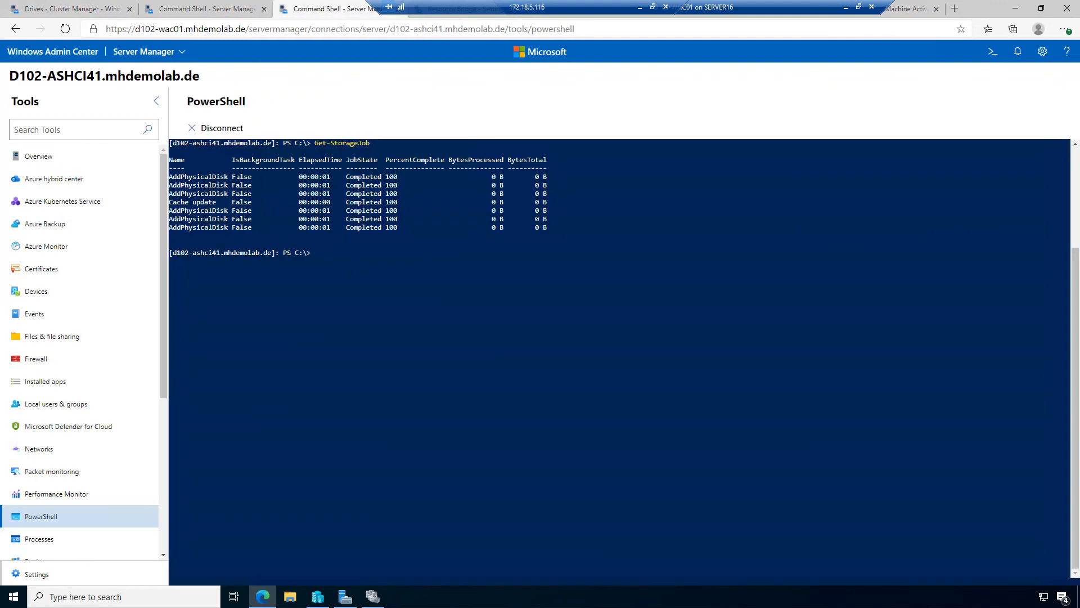
left_click_drag(209, 177, 413, 201)
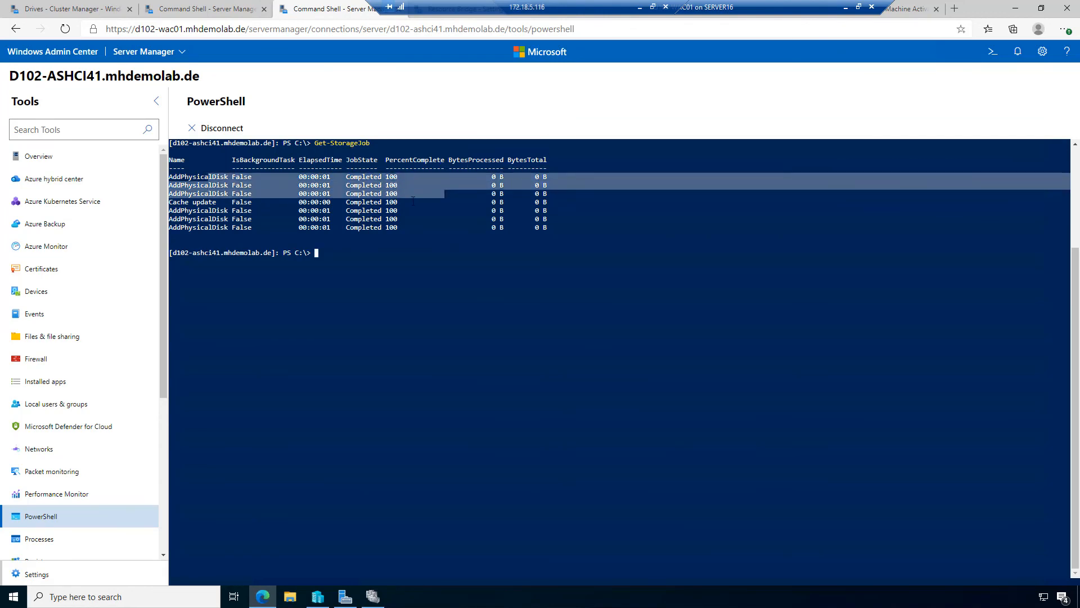
left_click_drag(192, 210, 589, 232)
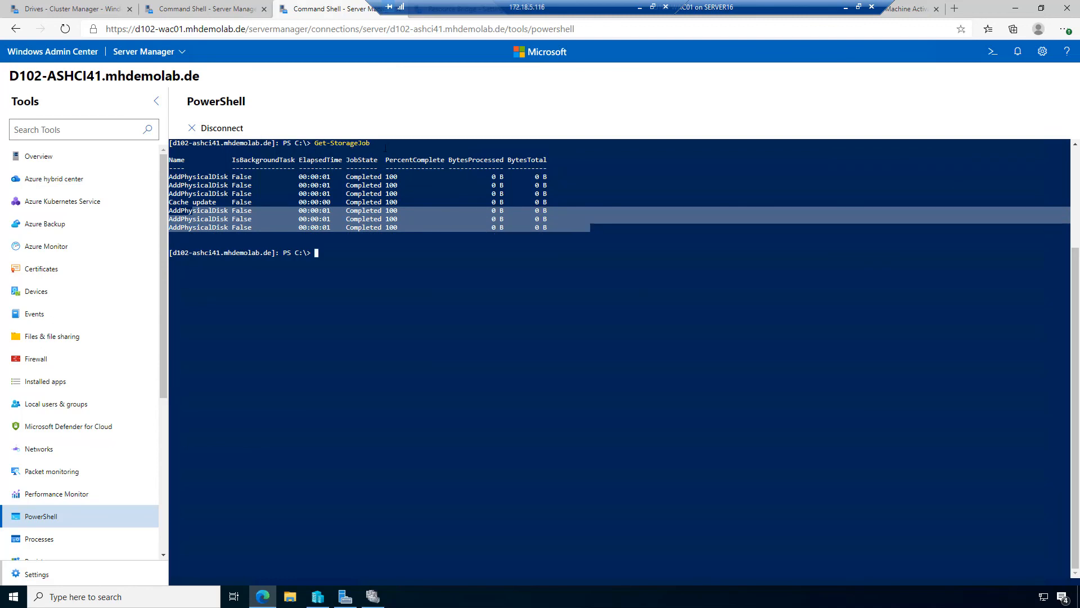
Show the cluster's volume inventory to review the volumes' status, resiliency and size
left_click(63, 9)
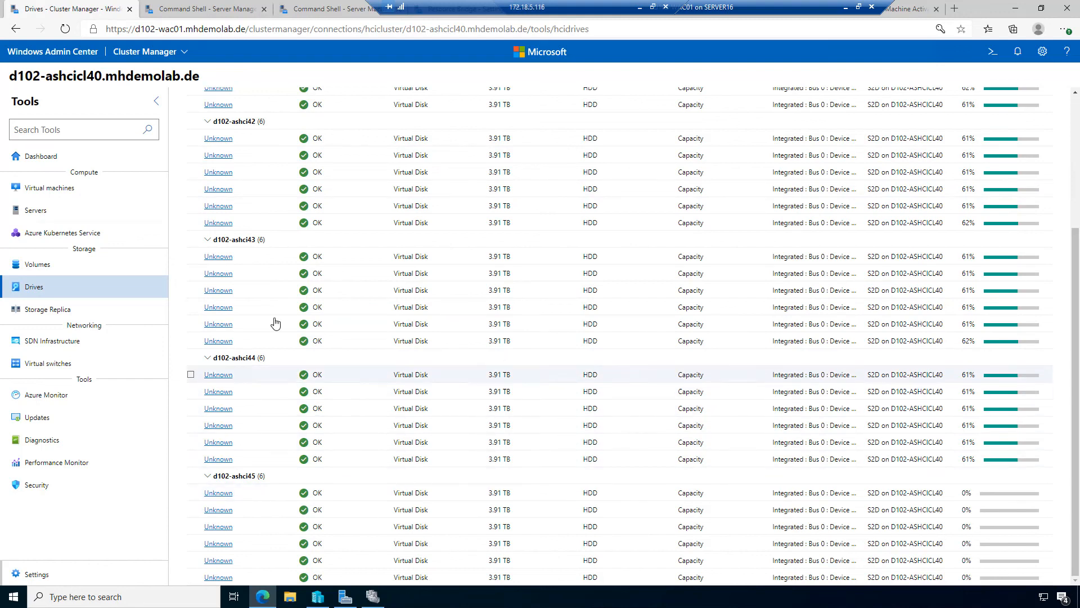
left_click(93, 274)
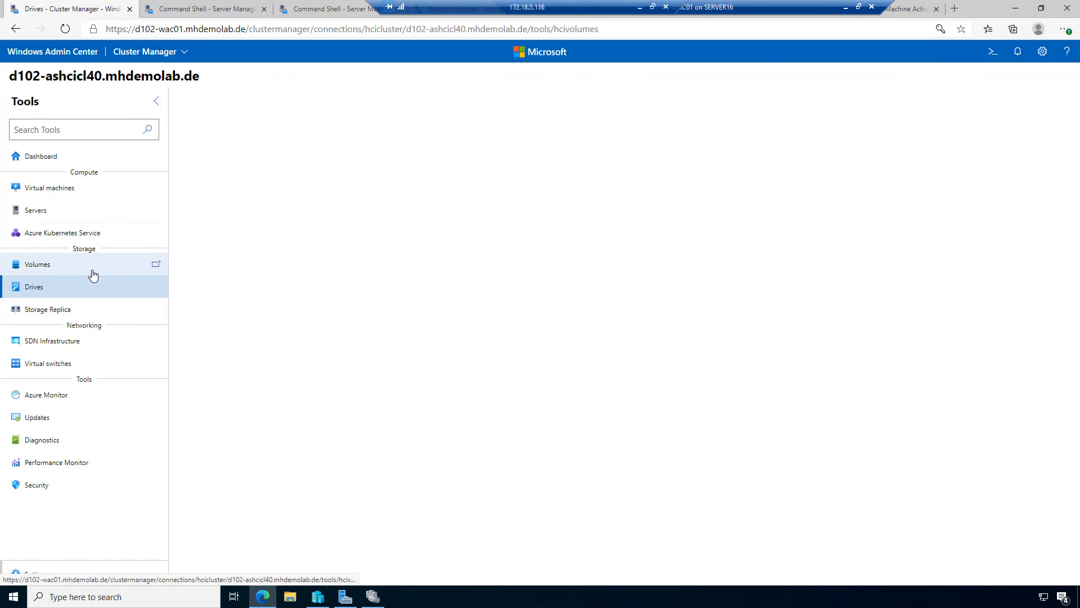
left_click(274, 130)
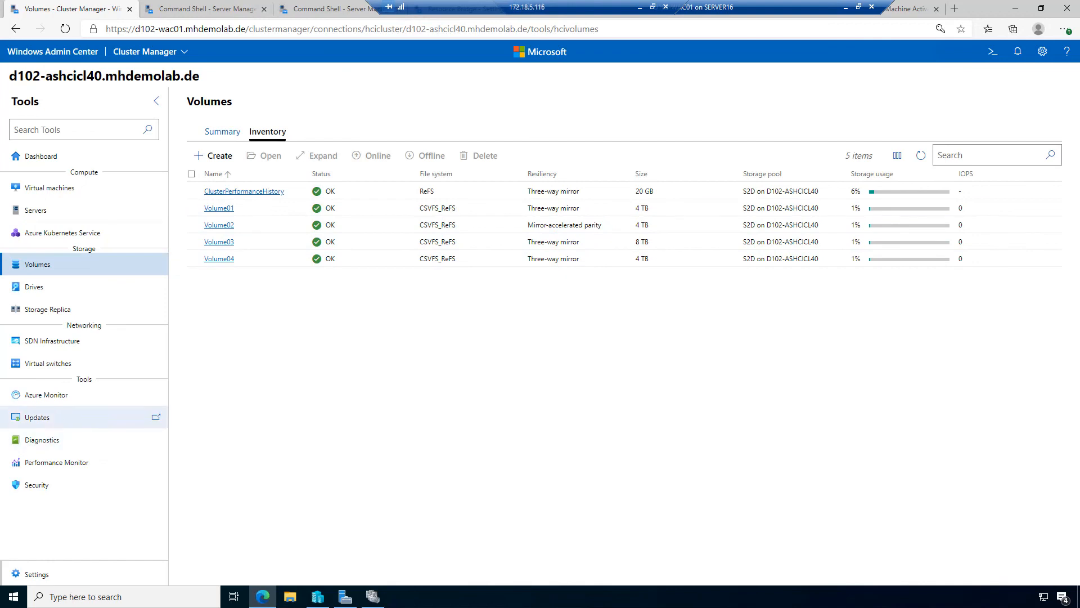
Check the storage pool's capacity in the drives summary, and compare the storage usage of d102-ashci45's disks with the other nodes
left_click(80, 293)
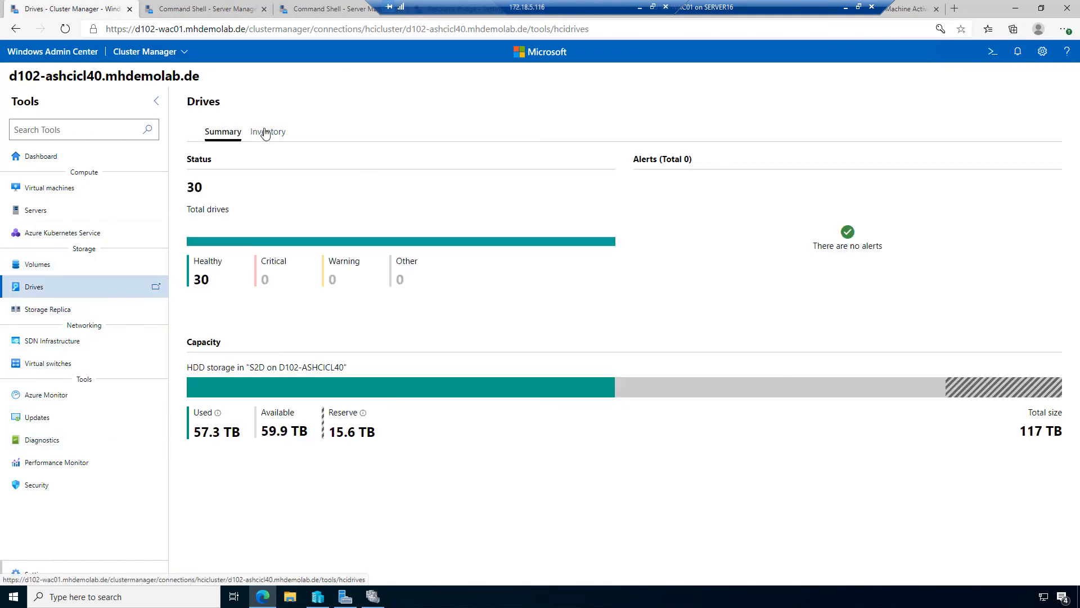
left_click(265, 133)
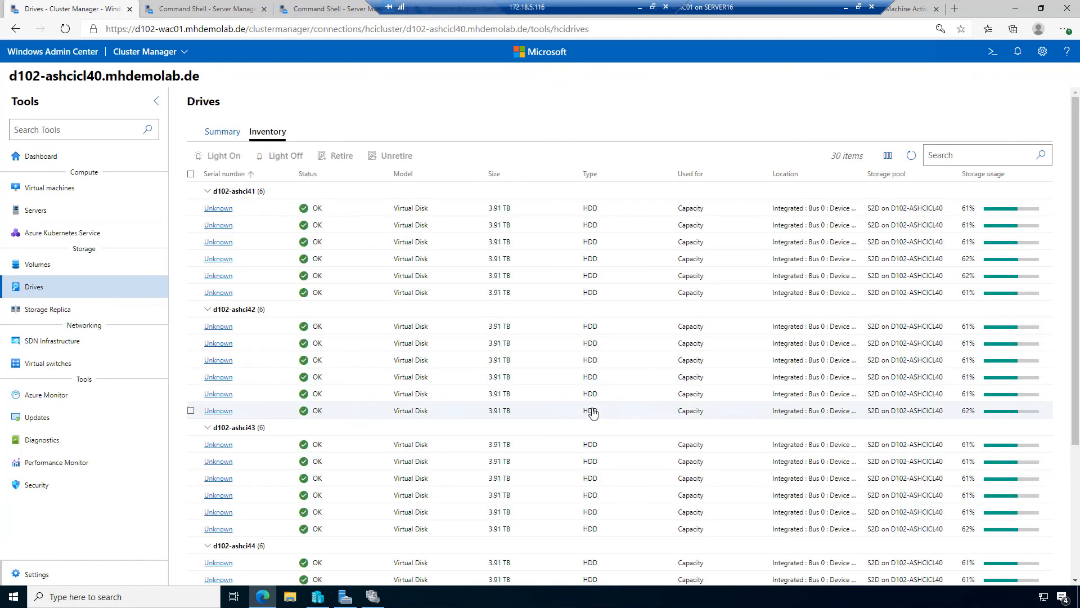
scroll(592, 414, "down", 3)
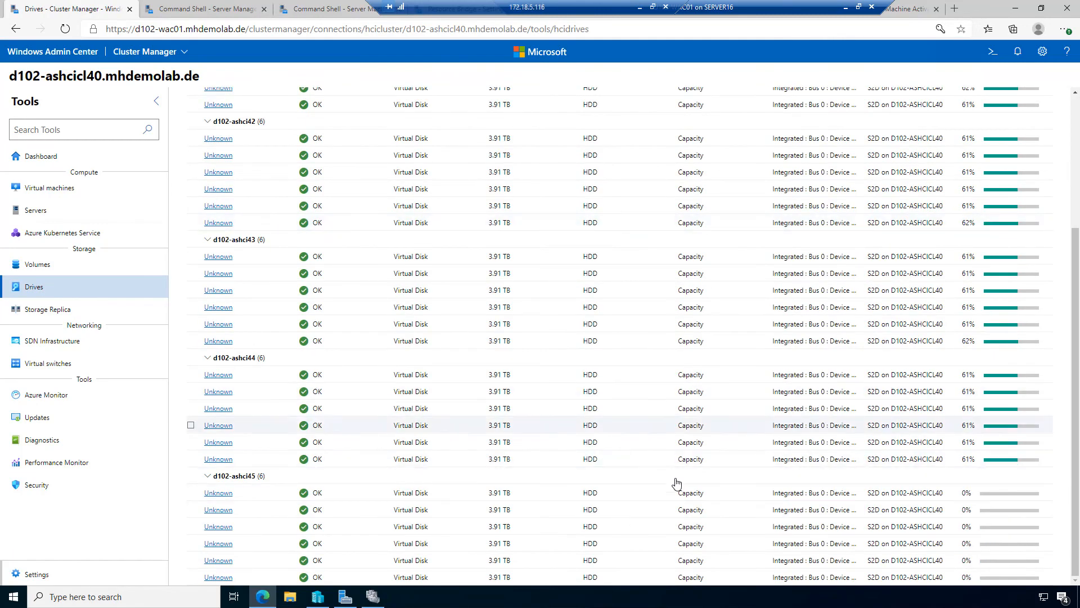